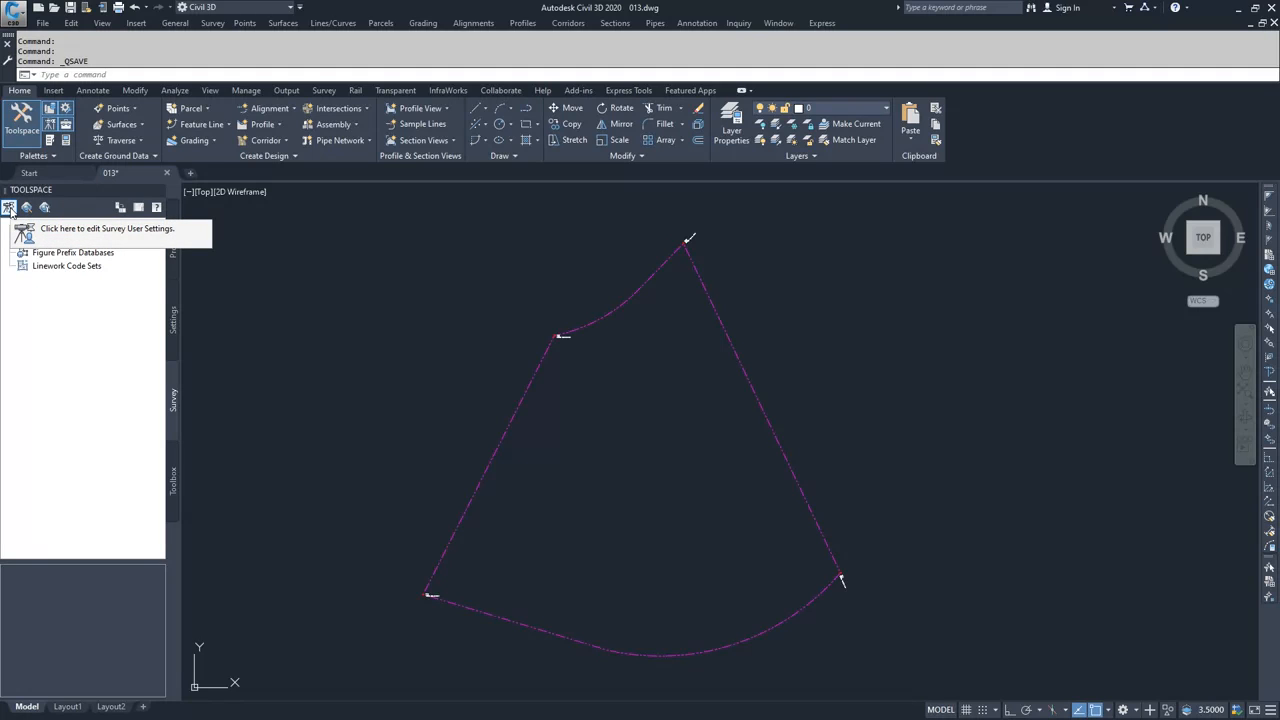
Open the Survey User Settings and review the database, equipment, linework, figure and import defaults
click(9, 208)
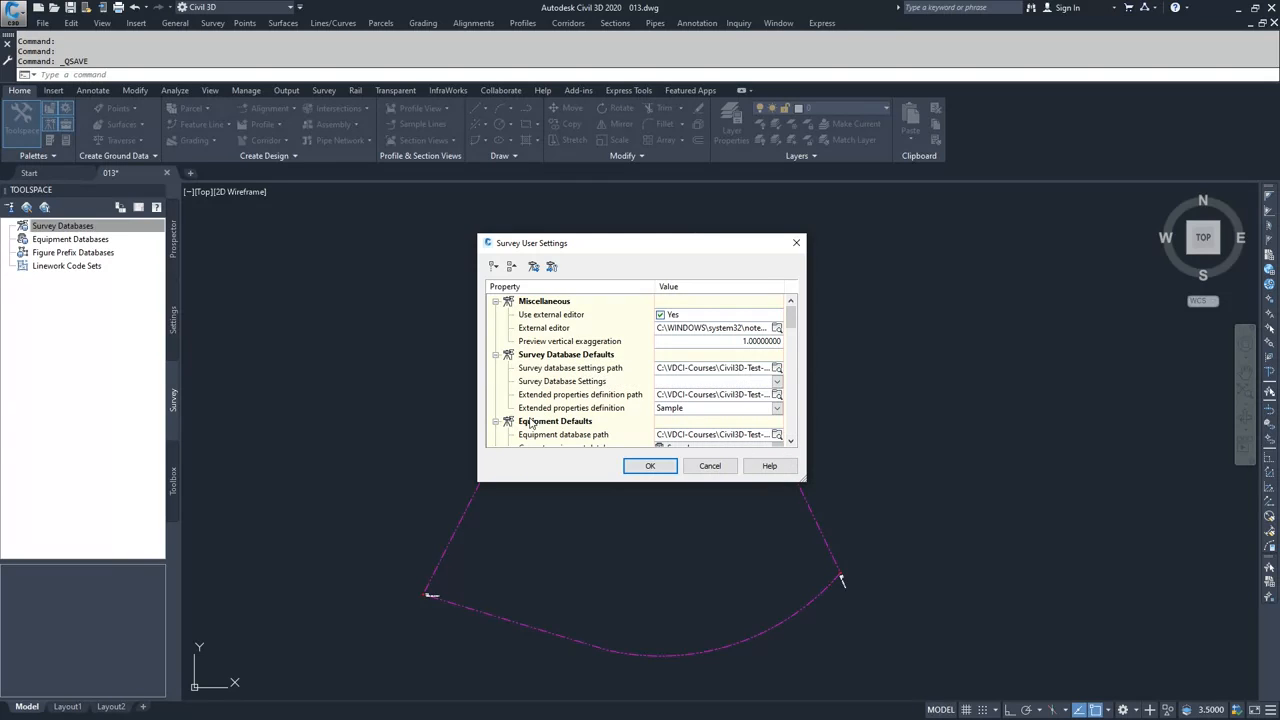
click(790, 441)
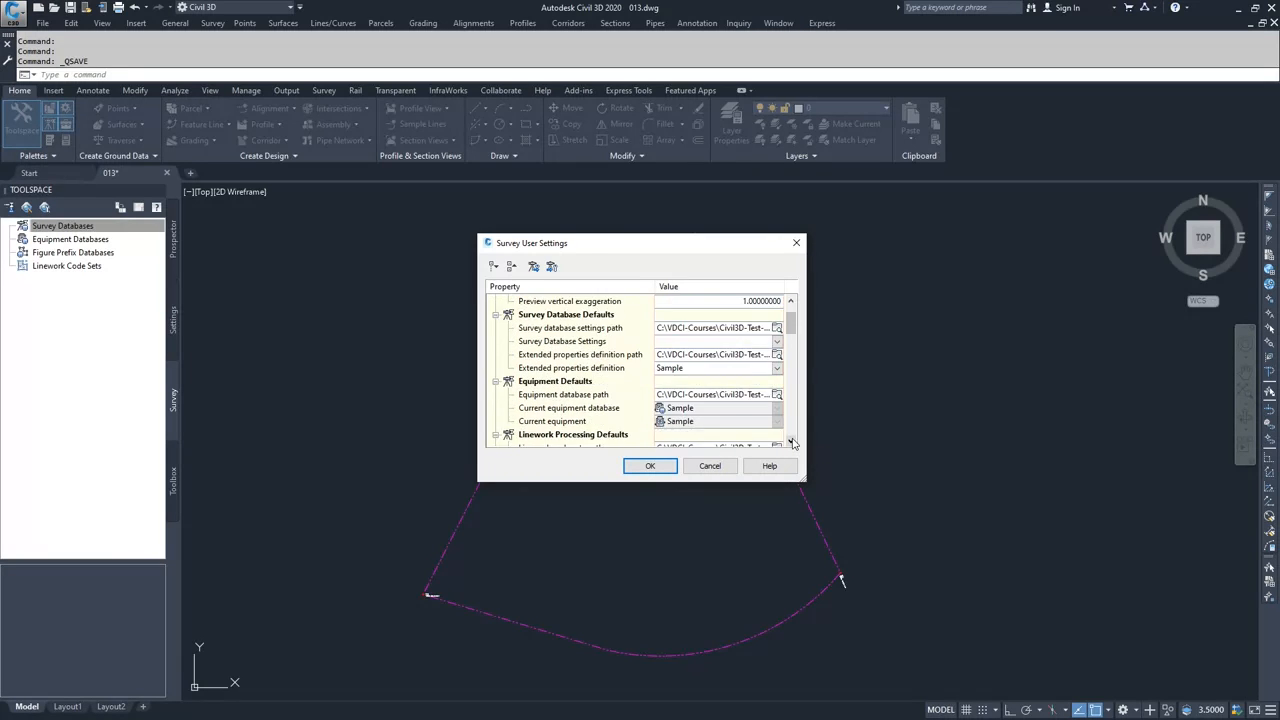
click(790, 441)
click(790, 441)
click(790, 441)
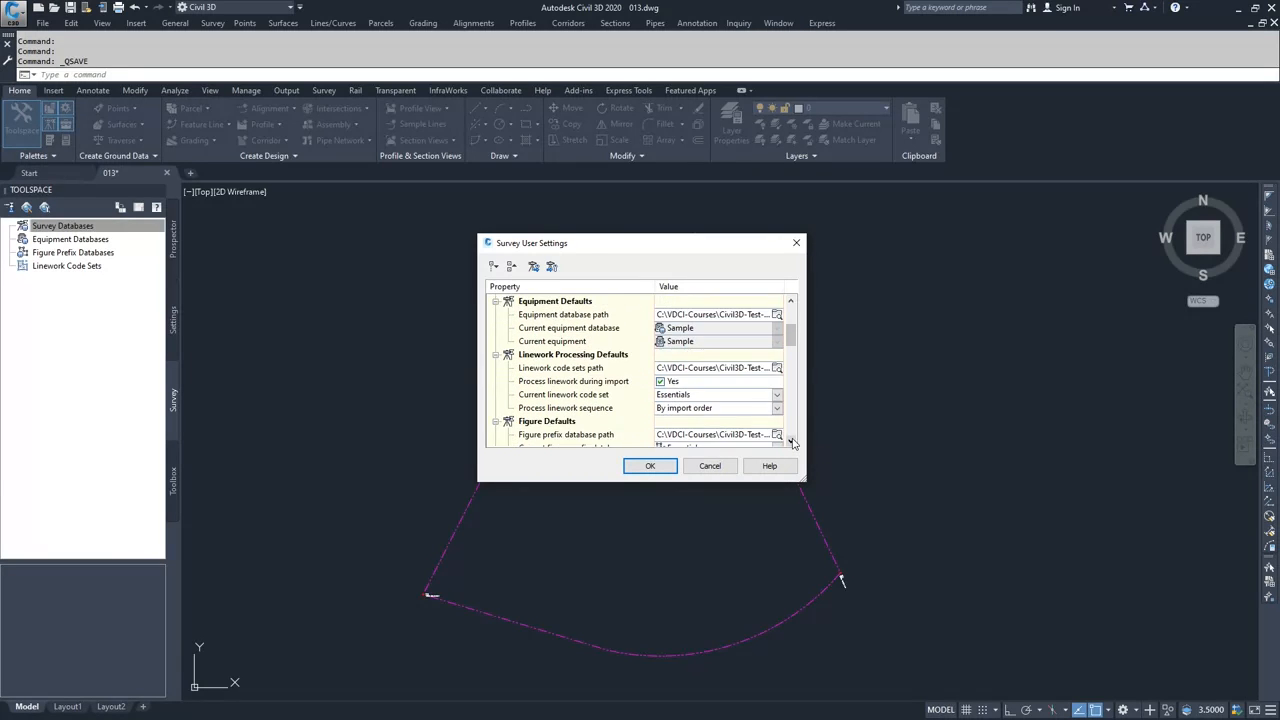
click(790, 441)
click(790, 441)
click(790, 441)
click(790, 441)
click(790, 441)
click(790, 441)
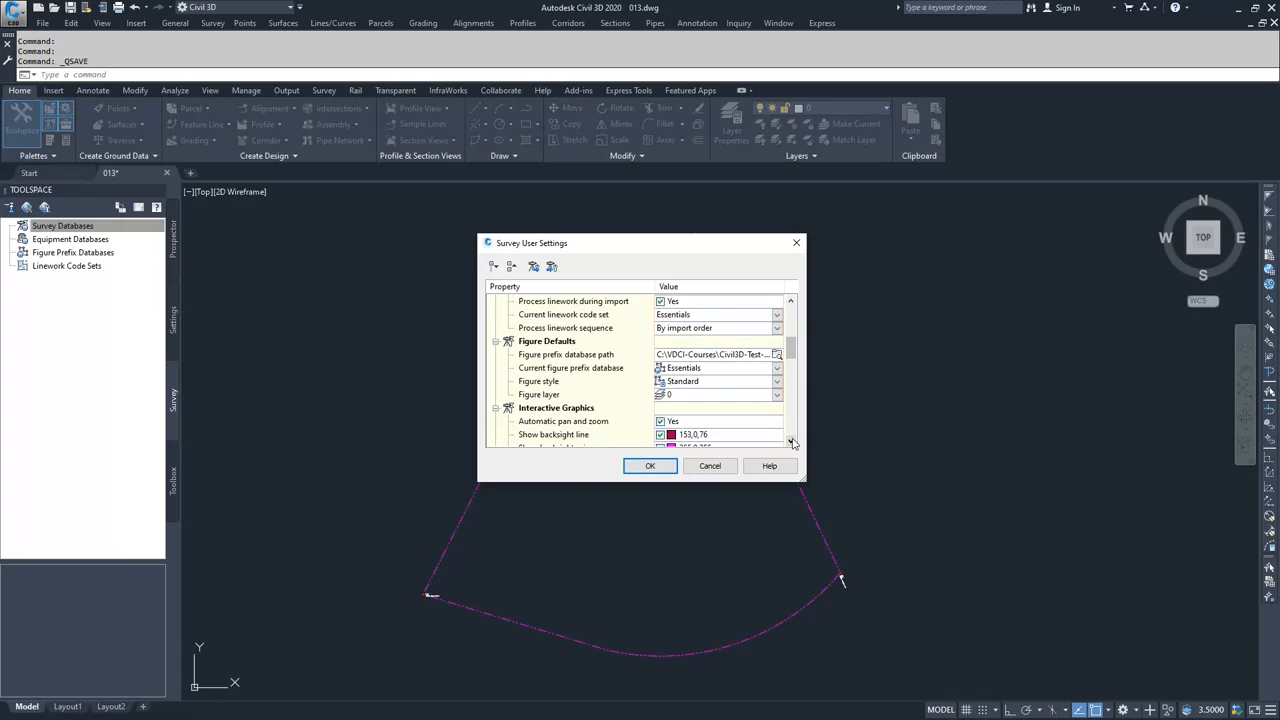
click(790, 441)
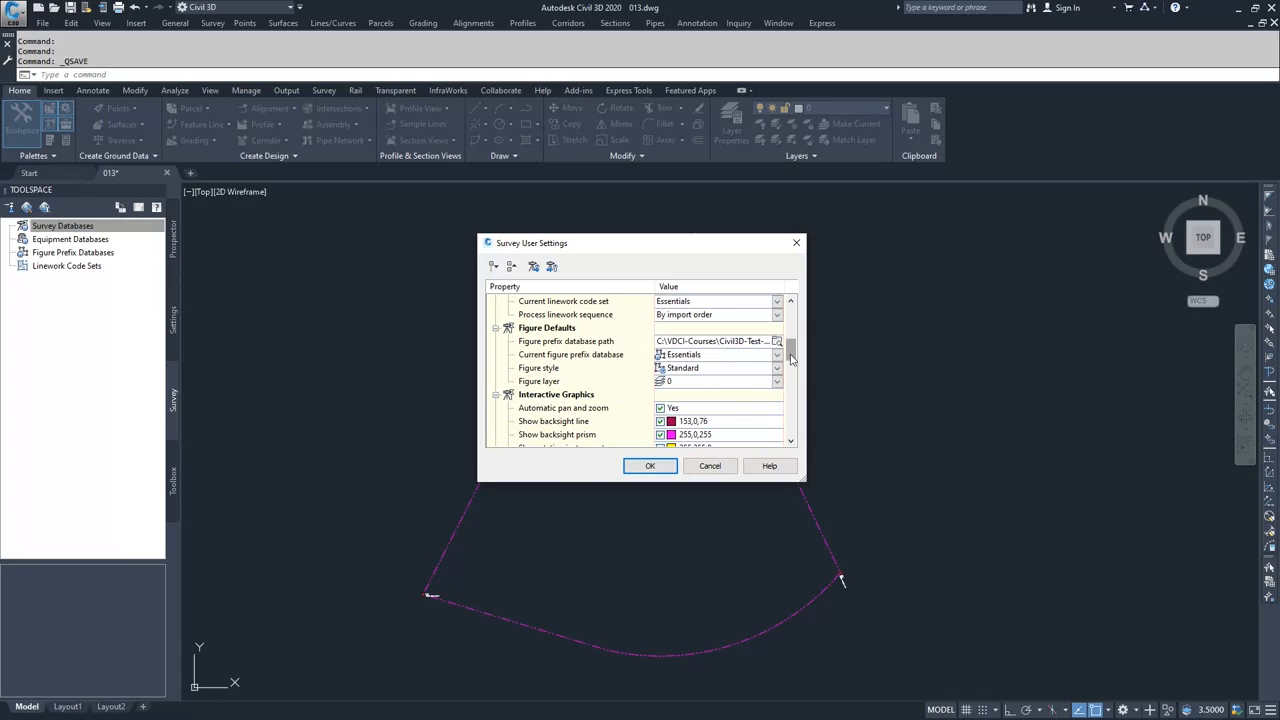
scroll(791, 357, down, 5)
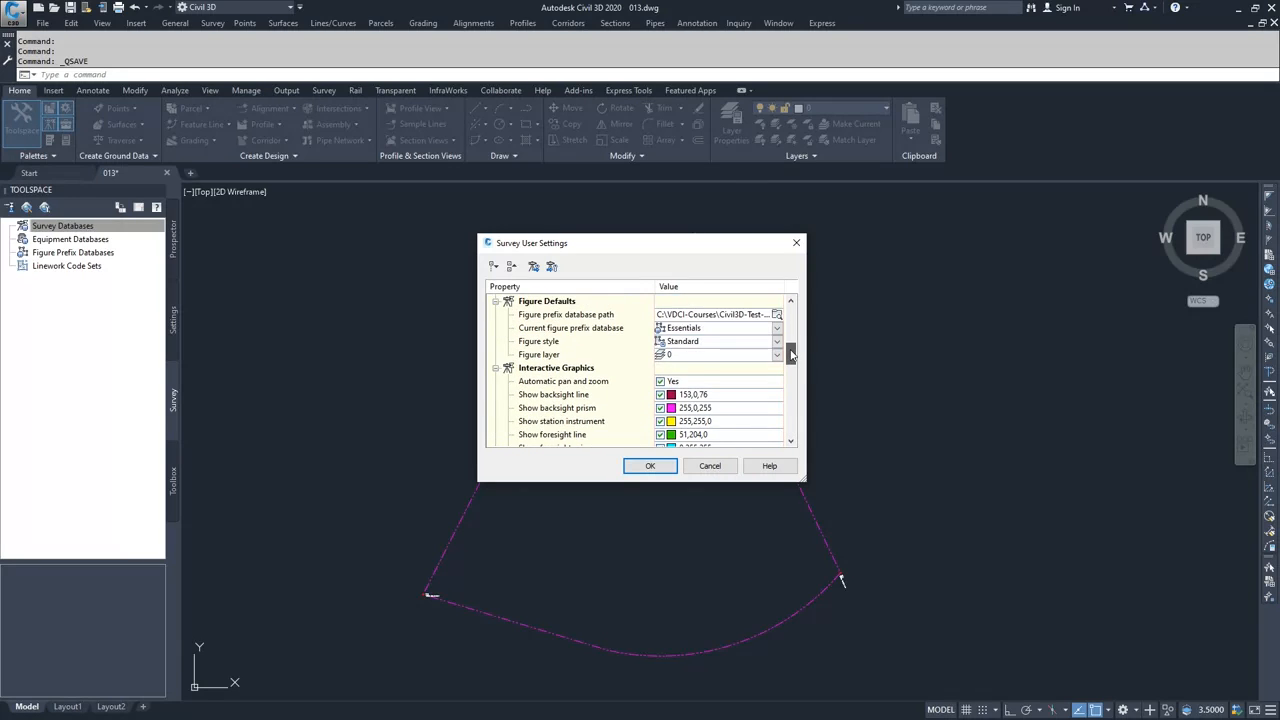
drag(791, 357, 790, 389)
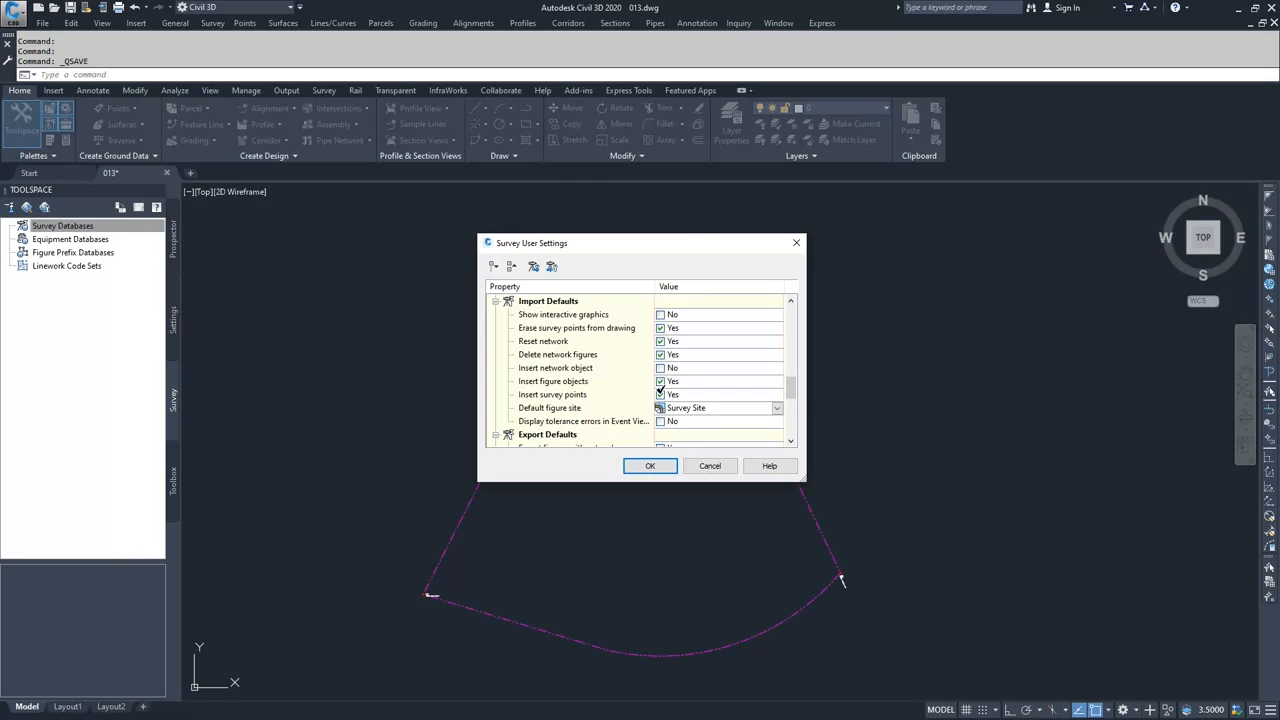
drag(791, 390, 791, 310)
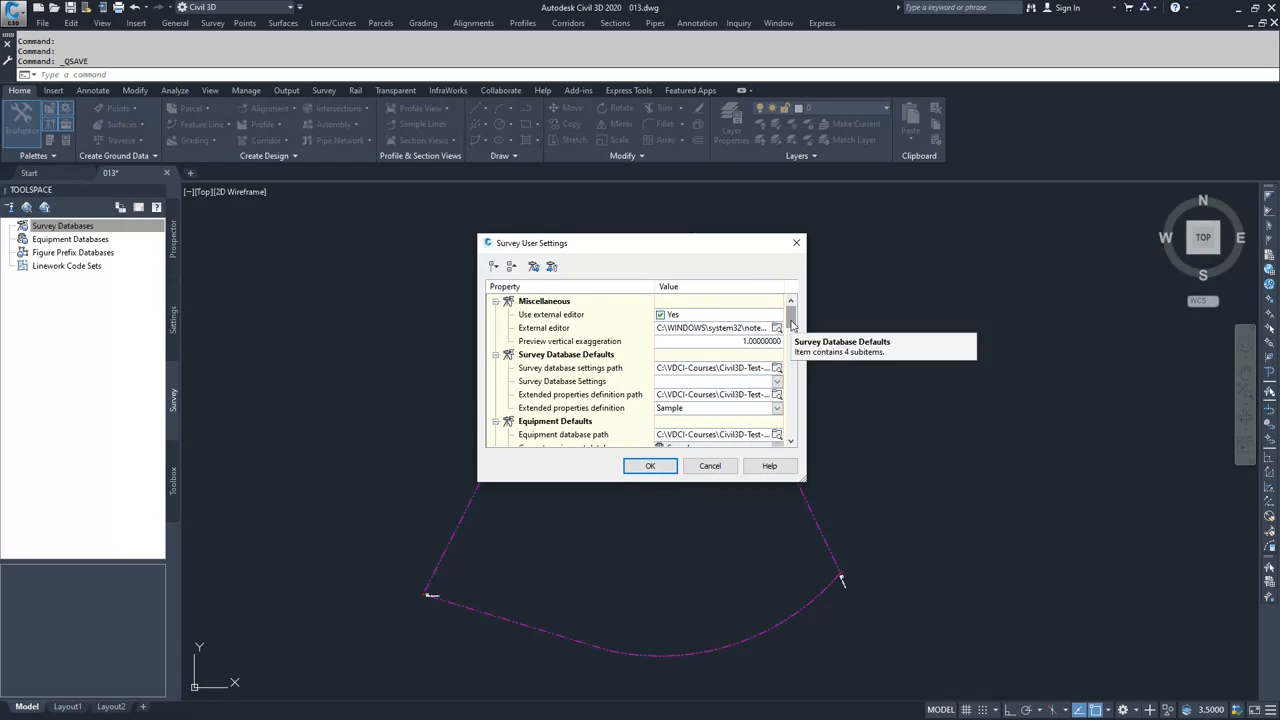
scroll(791, 323, down, 4)
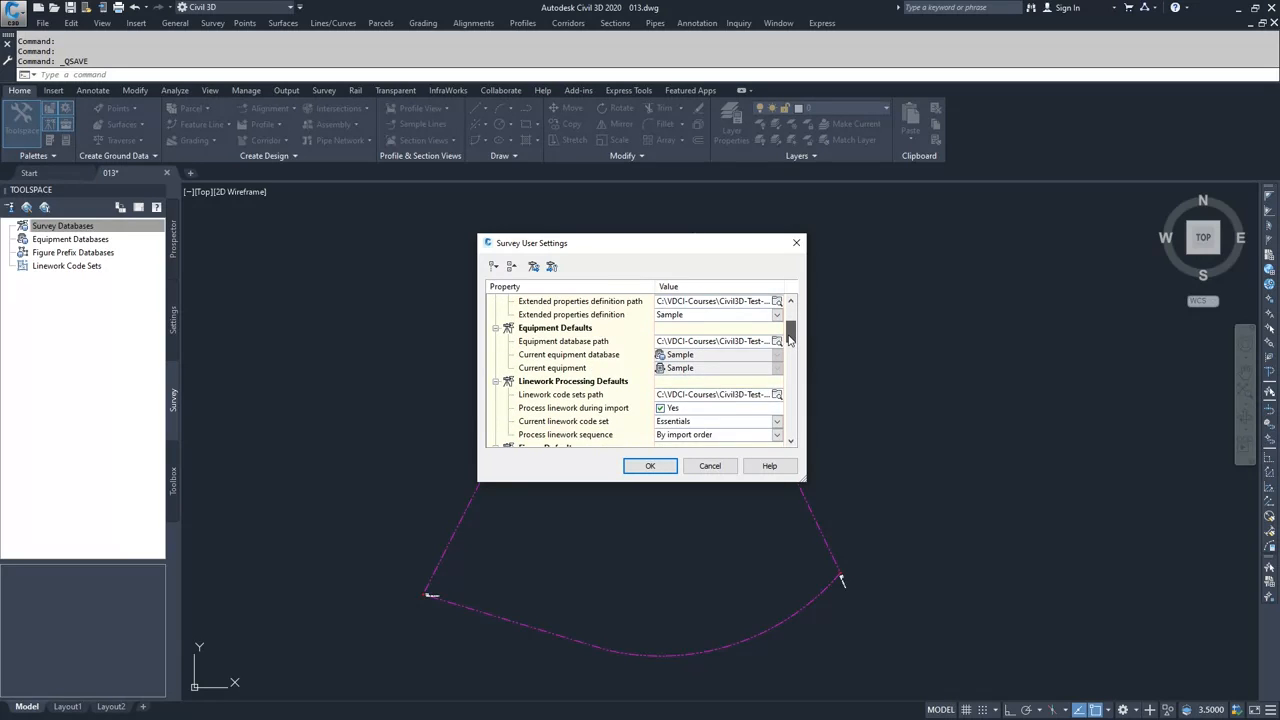
drag(789, 339, 789, 344)
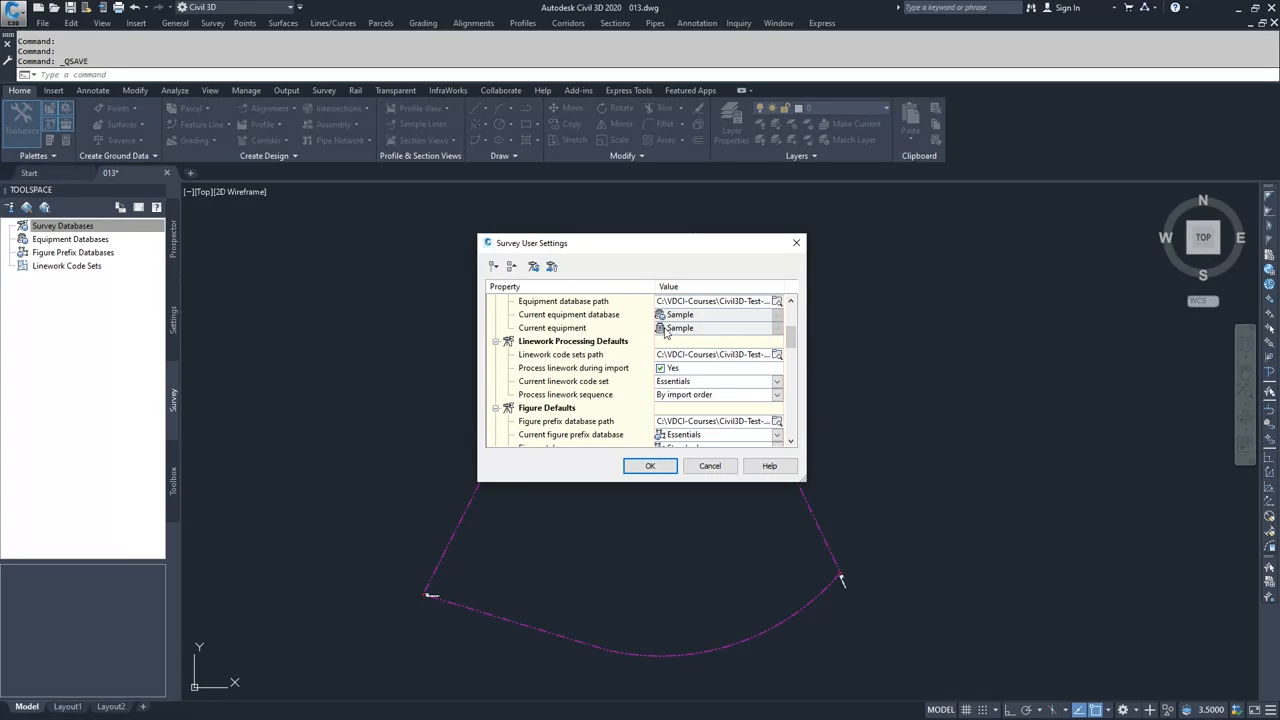
scroll(791, 341, up, 3)
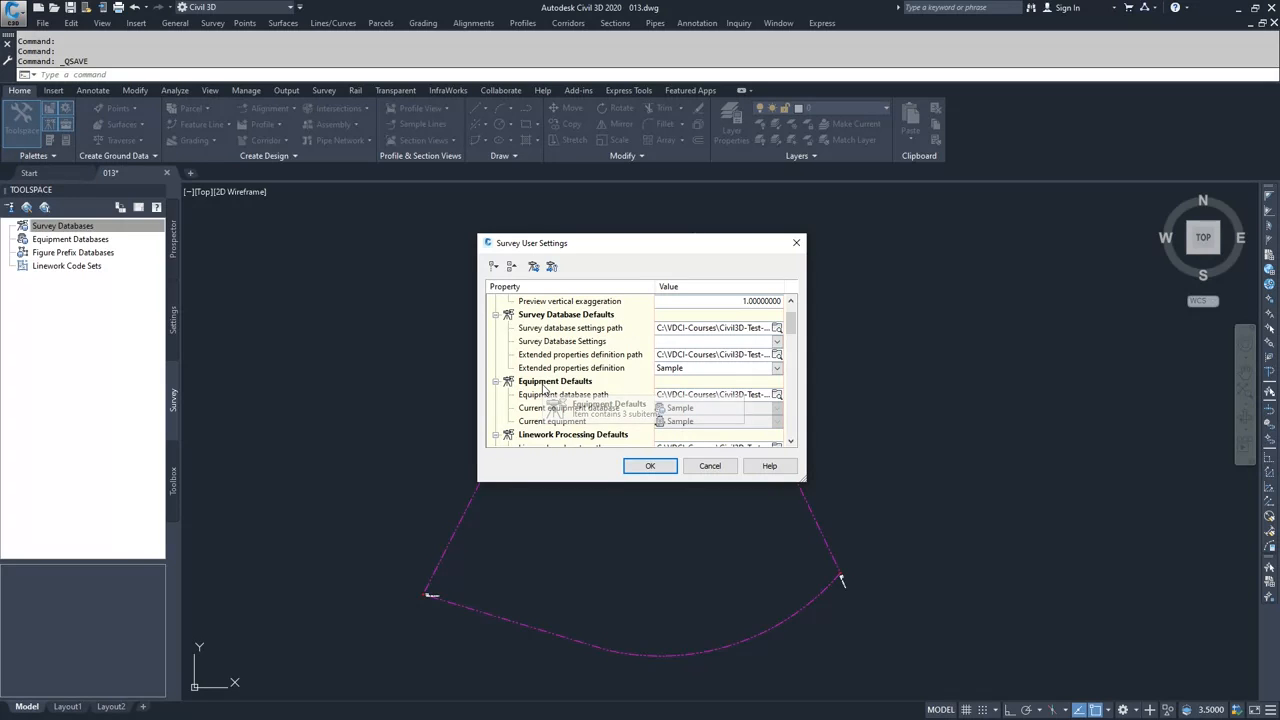
scroll(795, 341, down, 2)
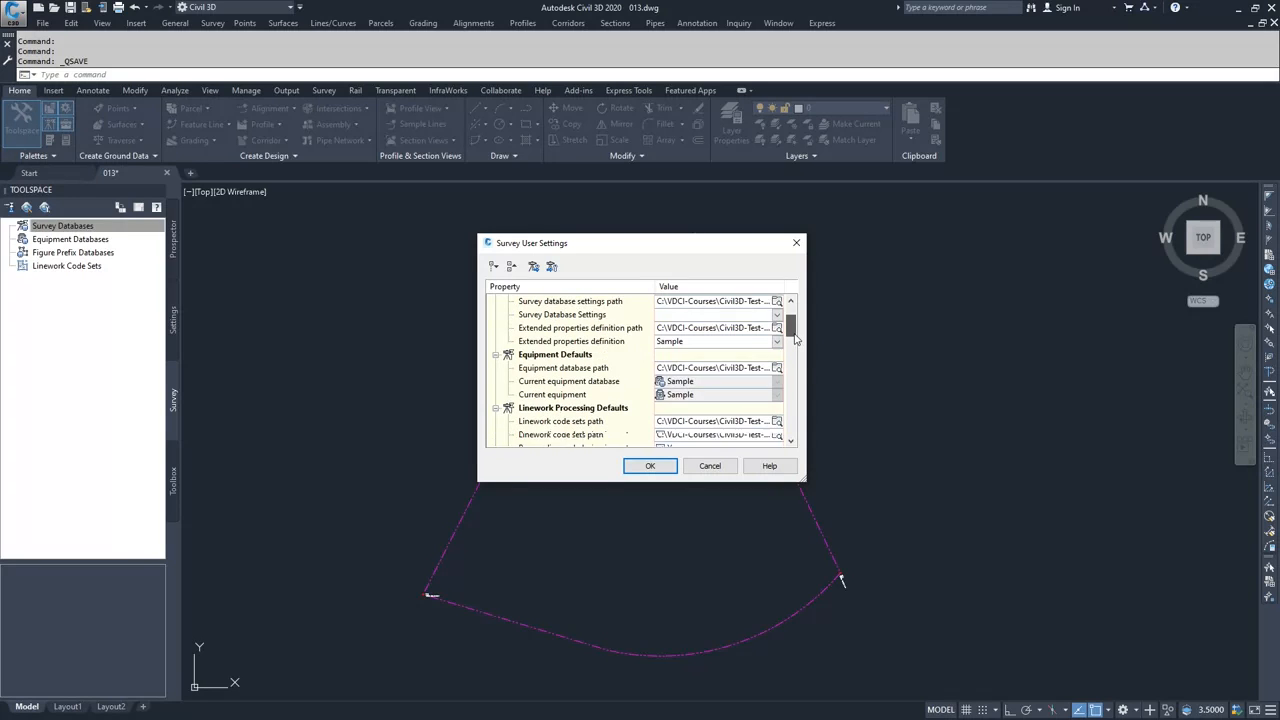
mouse_move(797, 345)
mouse_down()
mouse_move(797, 356)
mouse_move(797, 325)
mouse_up()
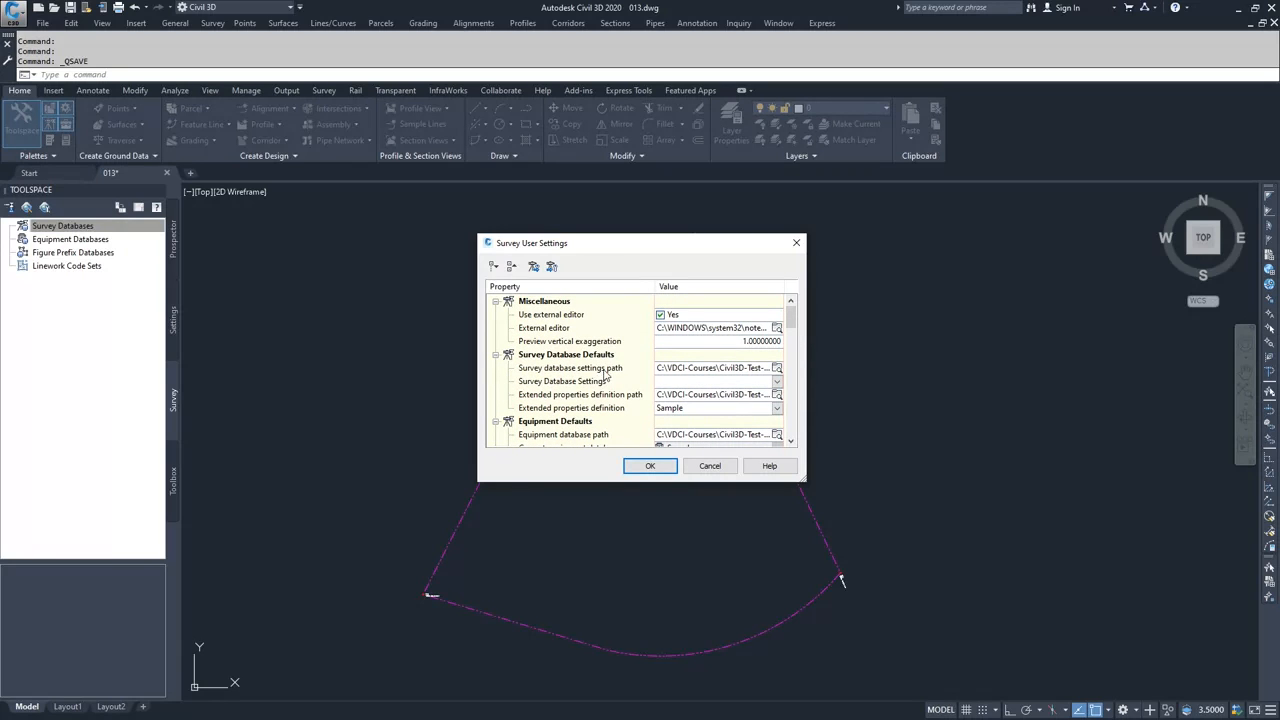
Set the survey database settings path to the Survey folder in C:\VDCI-Courses\Civil3D-Test-Prep\Datasets
click(777, 369)
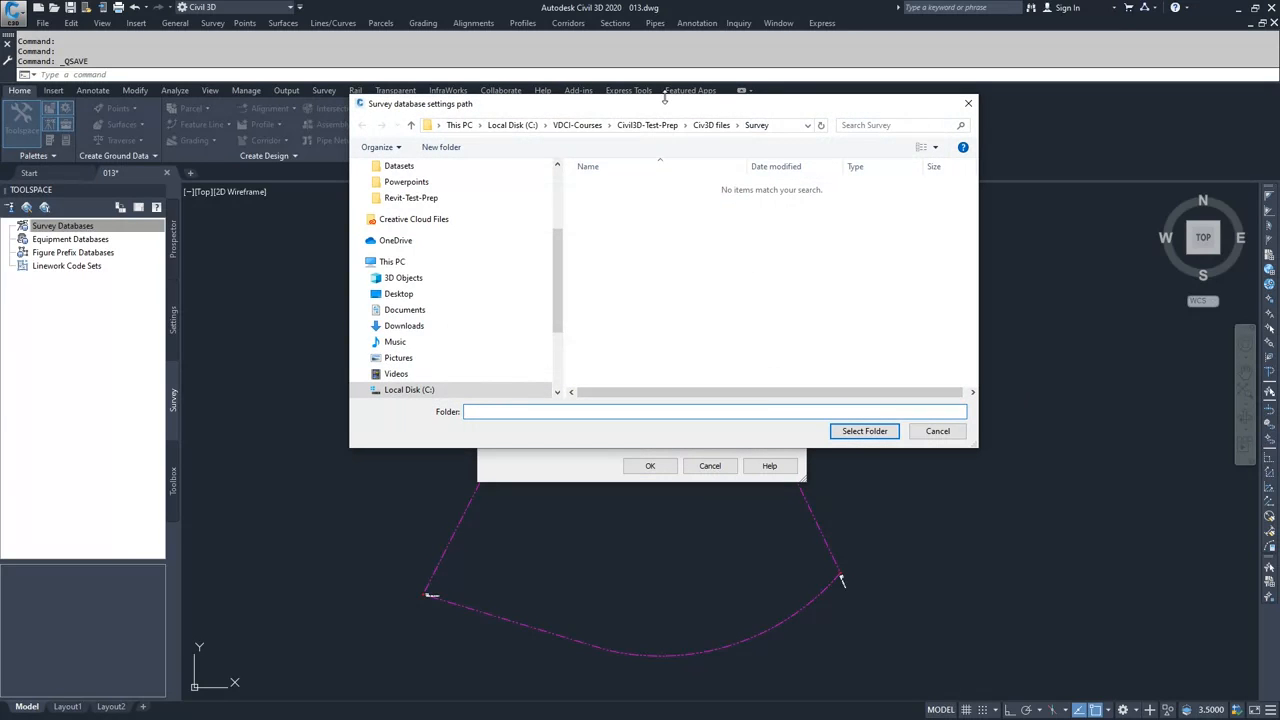
drag(646, 112, 684, 428)
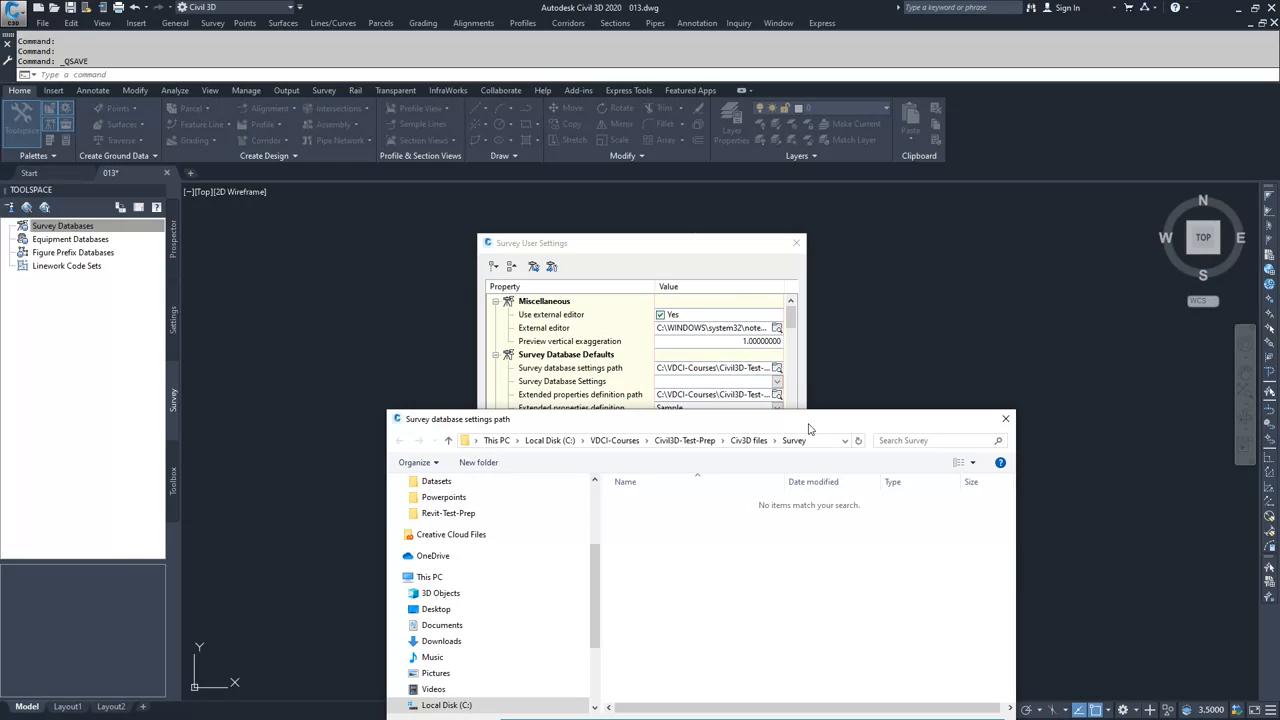
drag(791, 423, 793, 372)
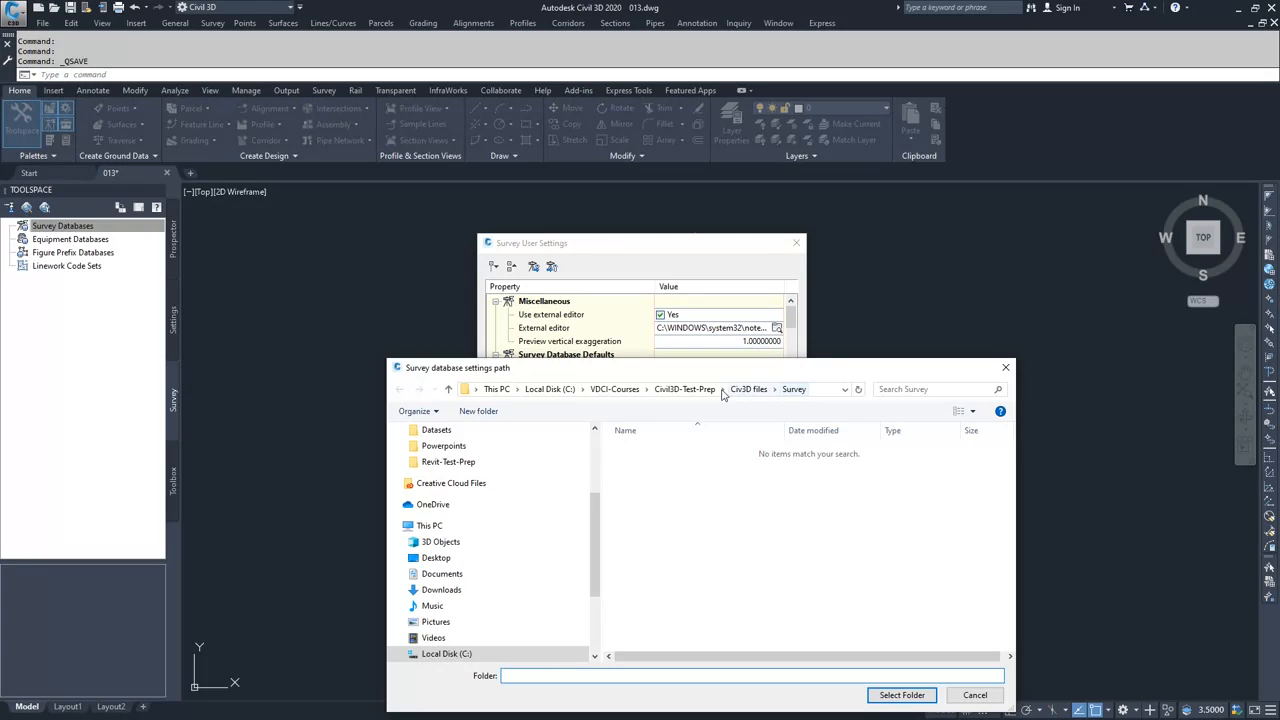
click(689, 395)
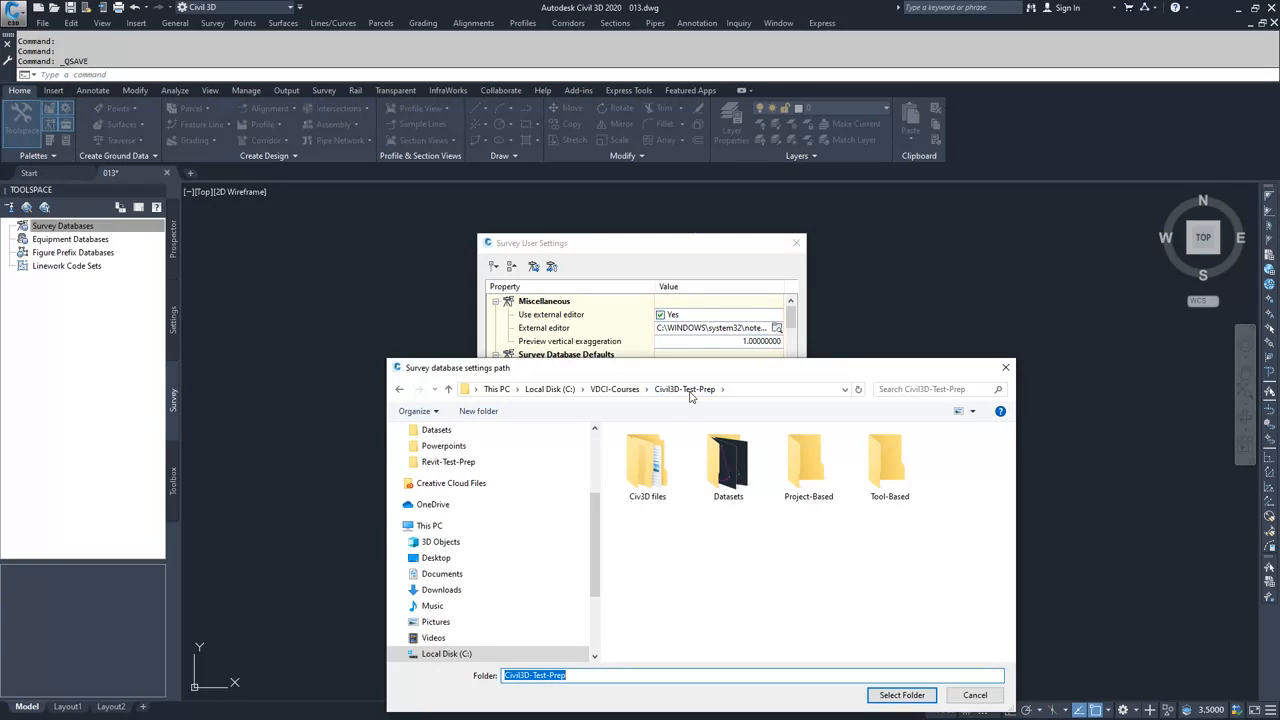
double_click(726, 467)
click(631, 455)
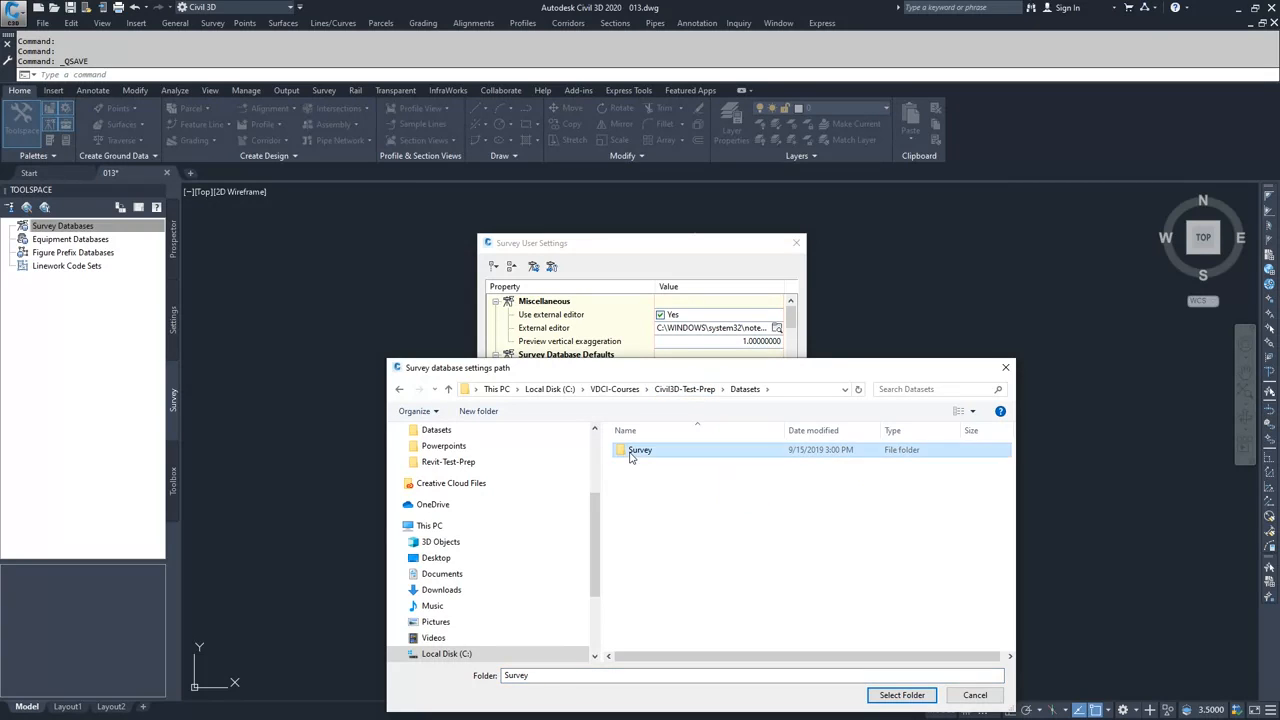
click(905, 695)
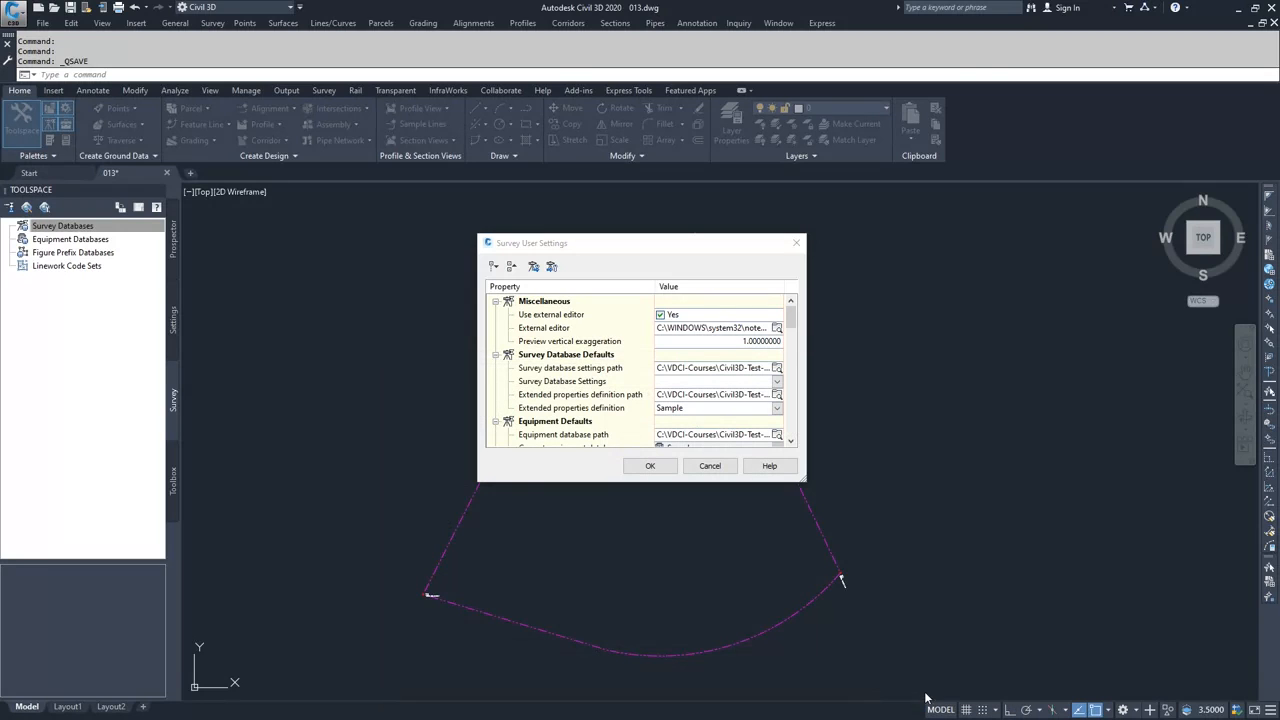
Point the extended properties definition path to the Survey folder inside Civil3D-Test-Prep\Datasets
click(777, 396)
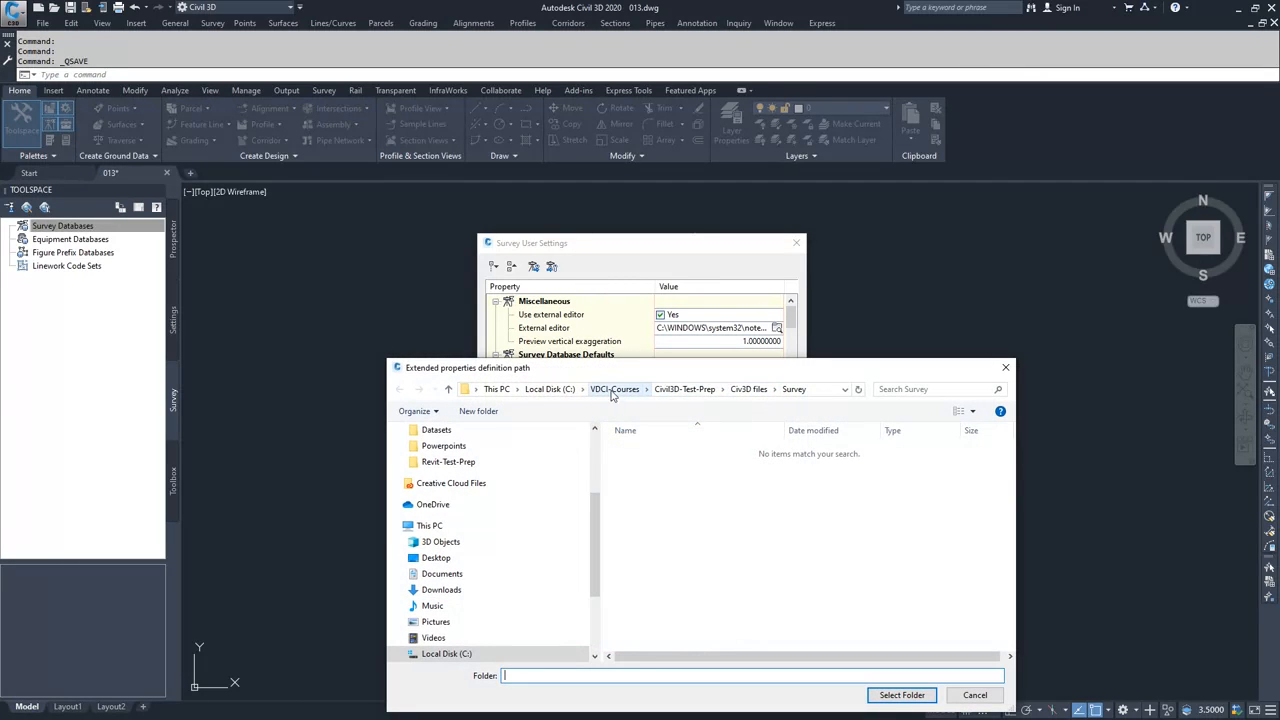
click(749, 389)
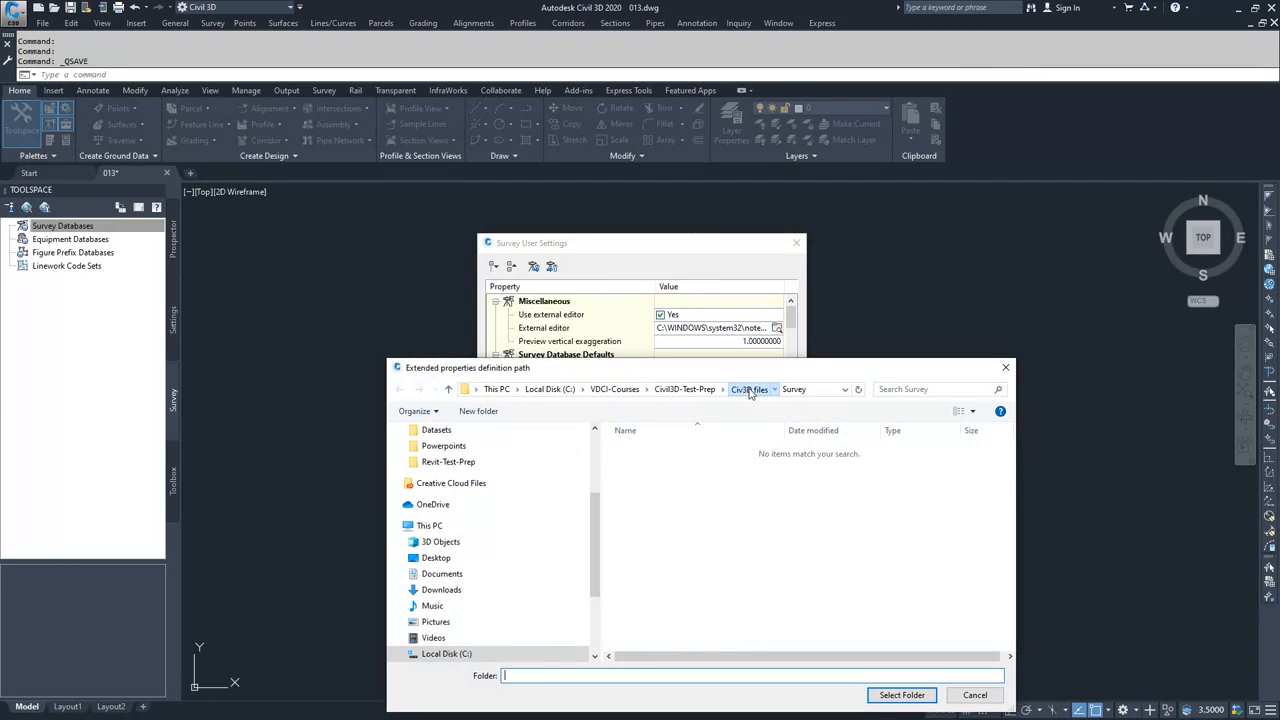
click(690, 389)
double_click(735, 458)
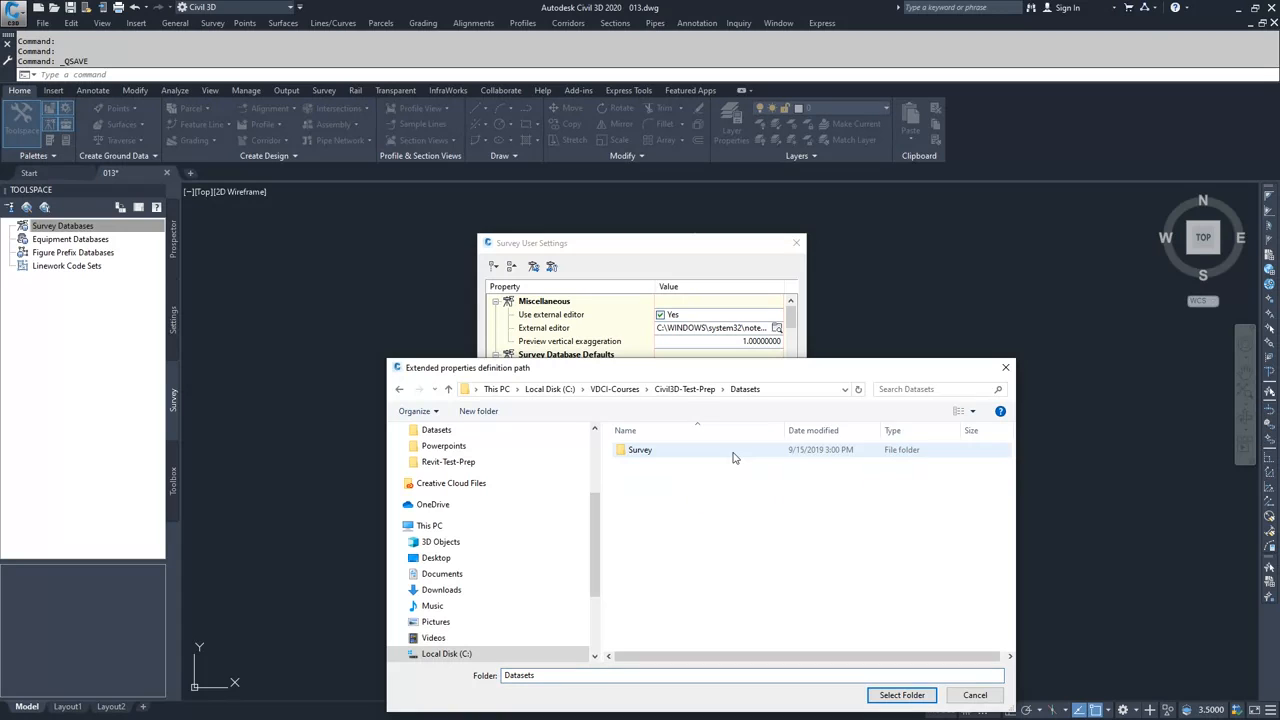
click(641, 452)
click(902, 694)
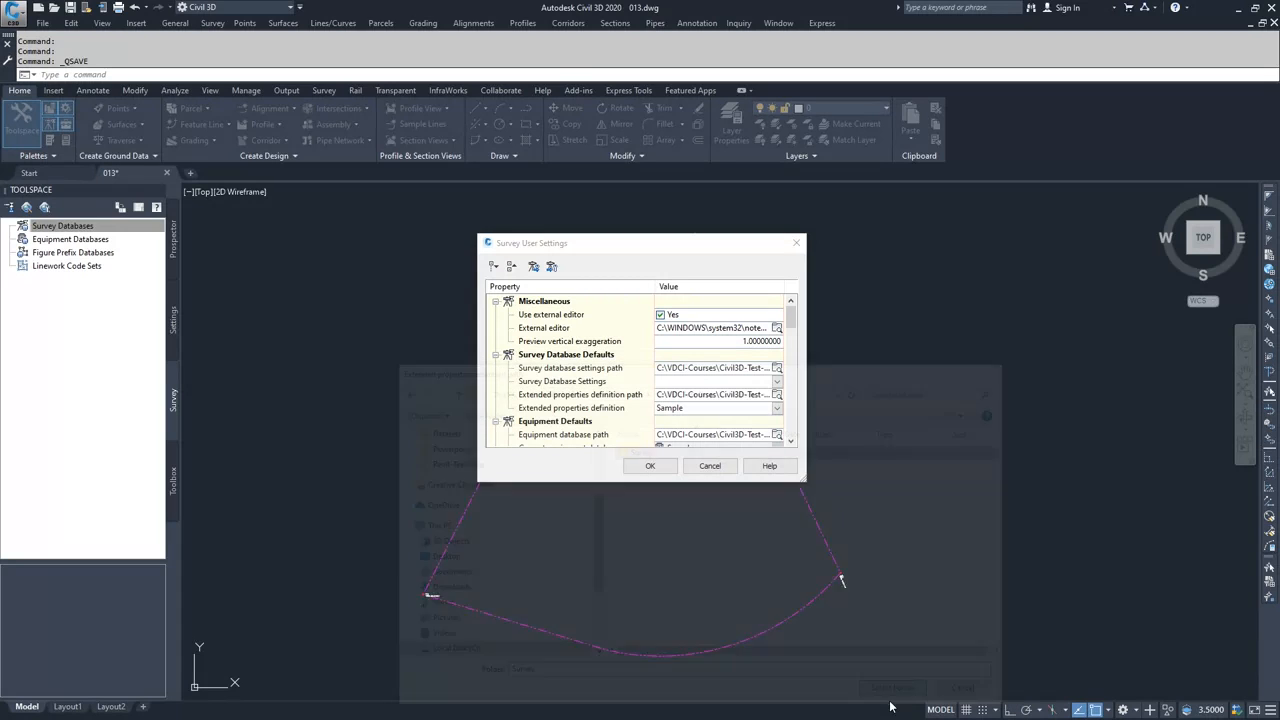
Change the equipment database path to the Survey folder inside Civil3D-Test-Prep\Datasets
click(777, 434)
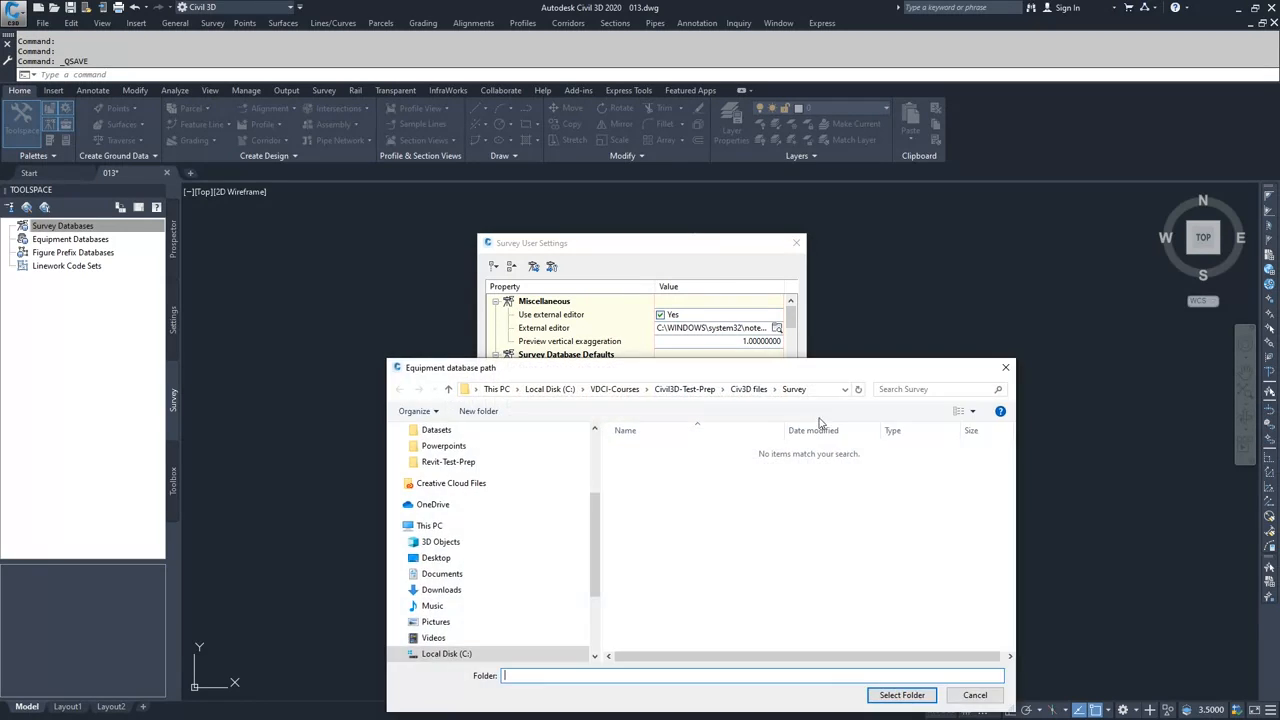
click(686, 389)
double_click(730, 465)
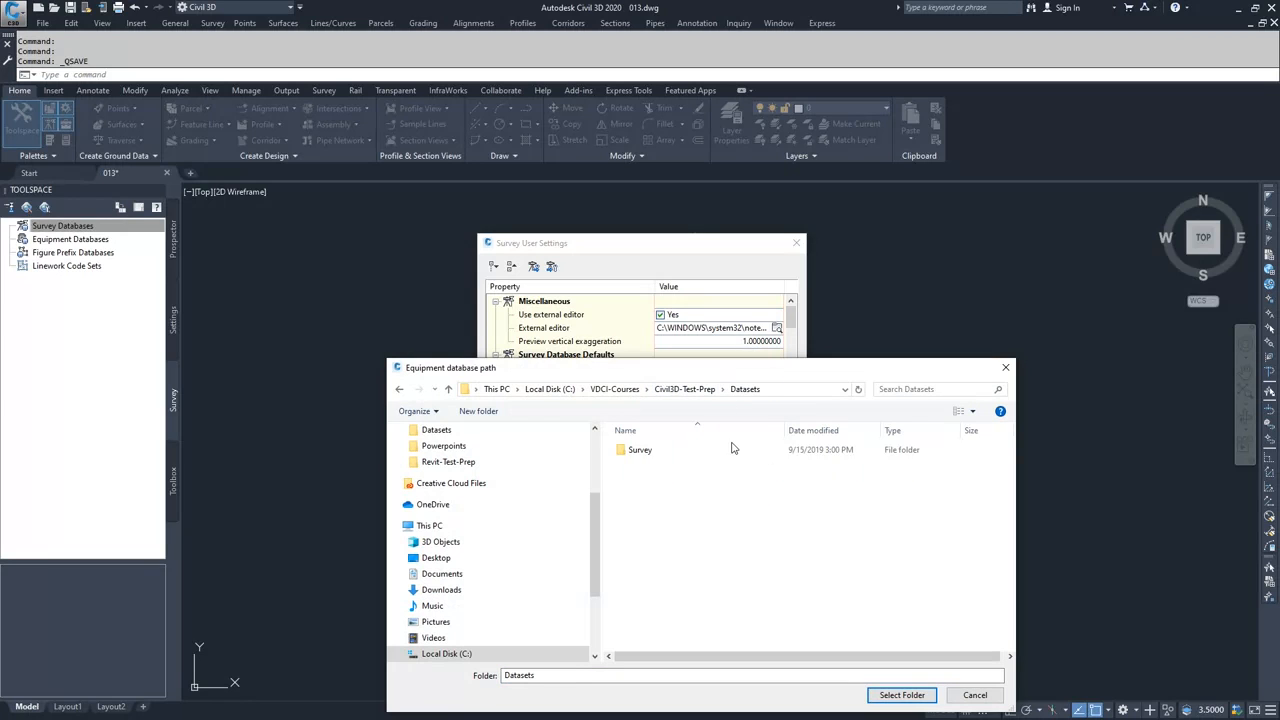
click(645, 451)
click(902, 694)
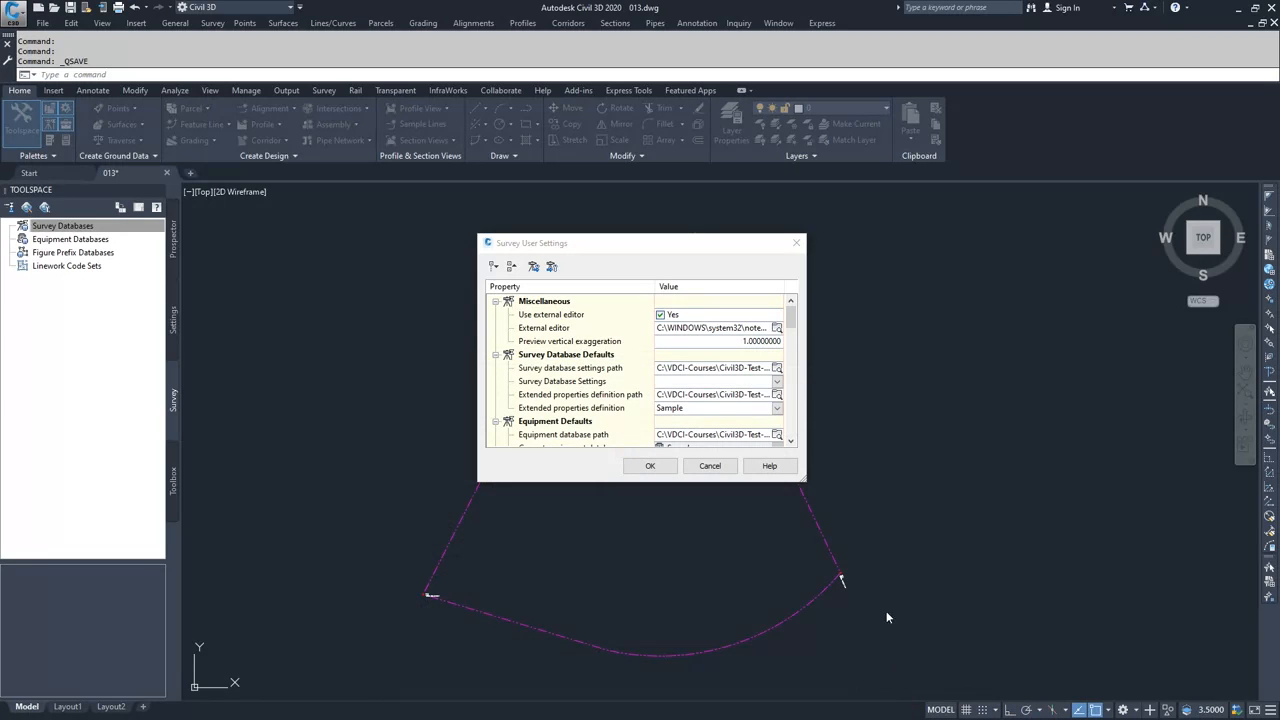
Set the linework code sets path to the Survey folder inside Civil3D-Test-Prep\Datasets
scroll(778, 432, down, 3)
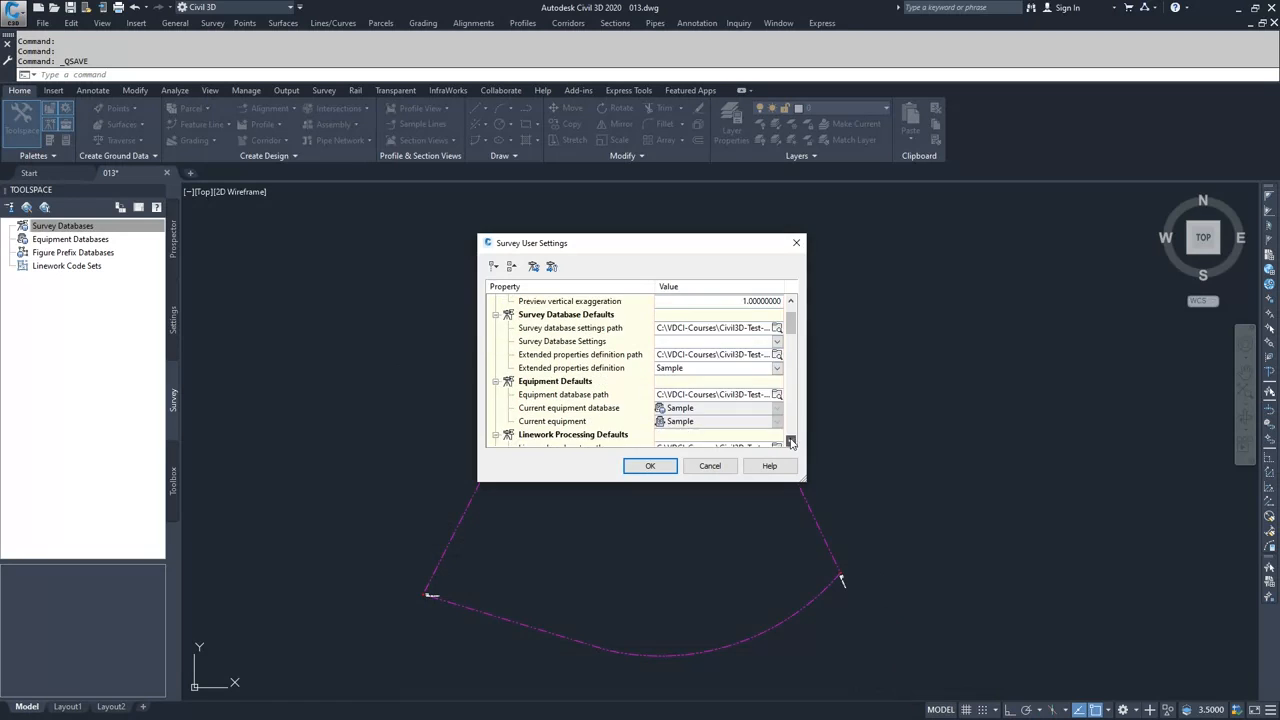
click(778, 424)
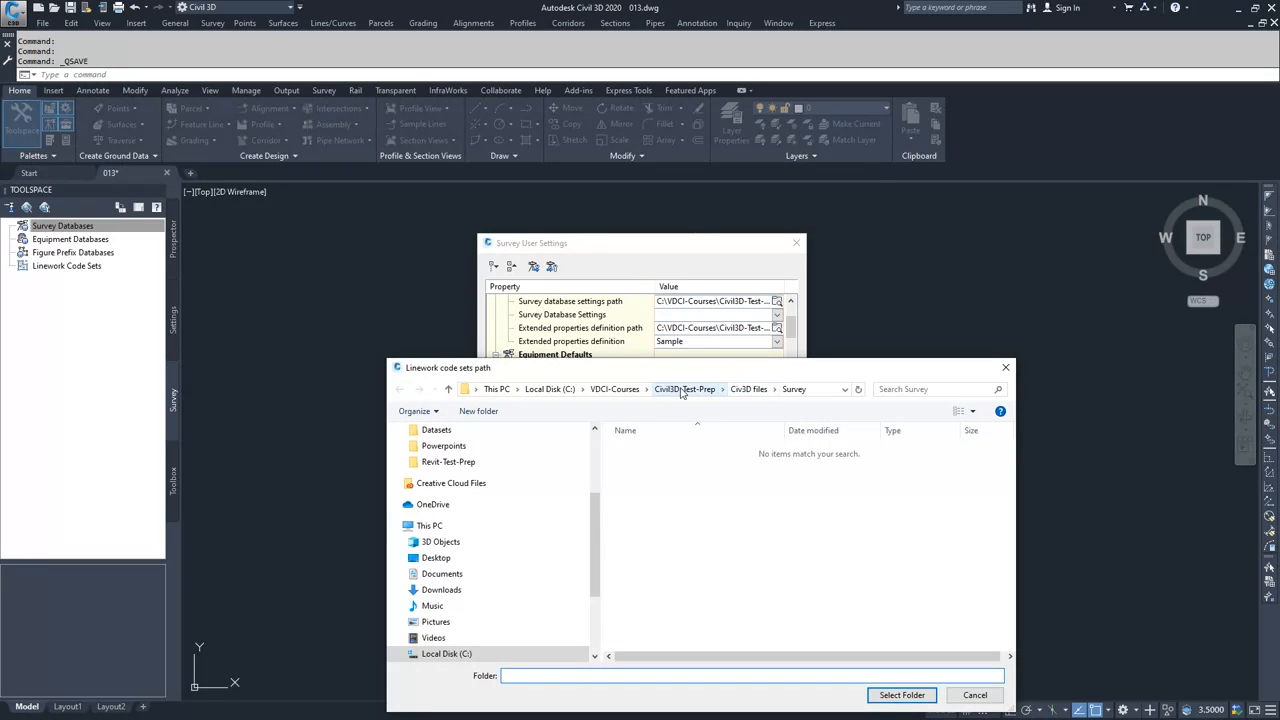
click(681, 391)
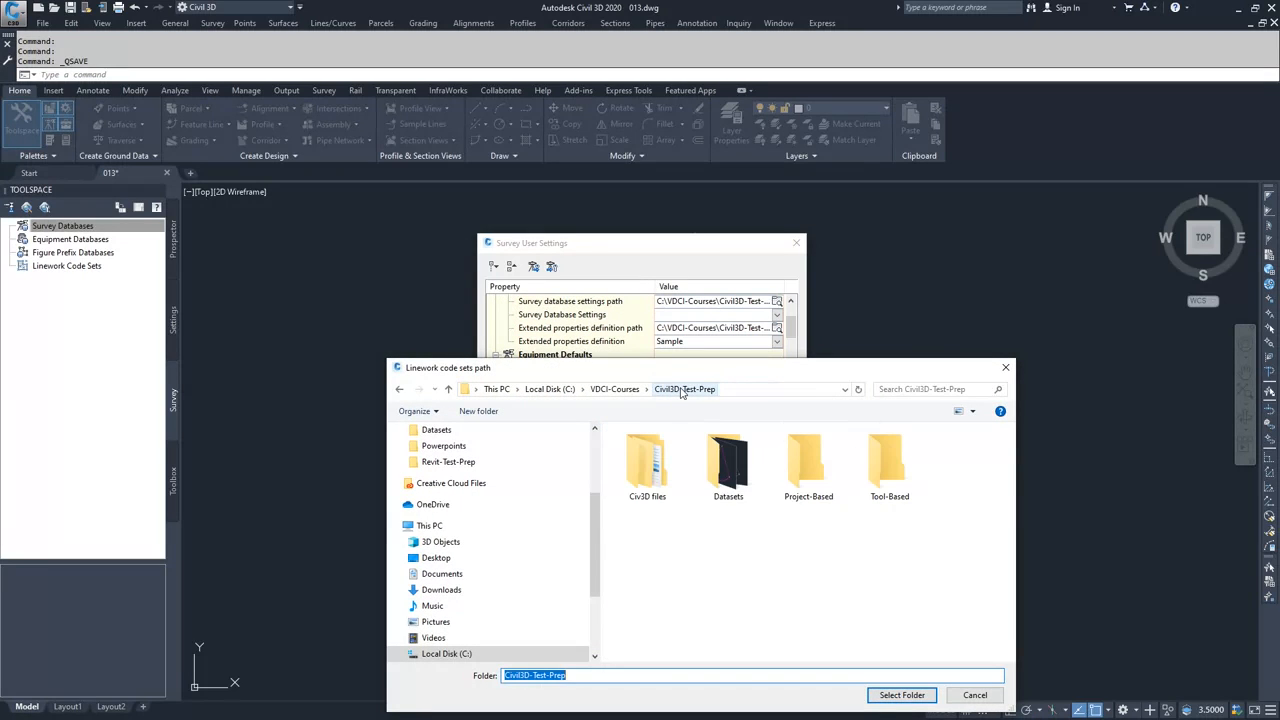
click(726, 455)
double_click(727, 458)
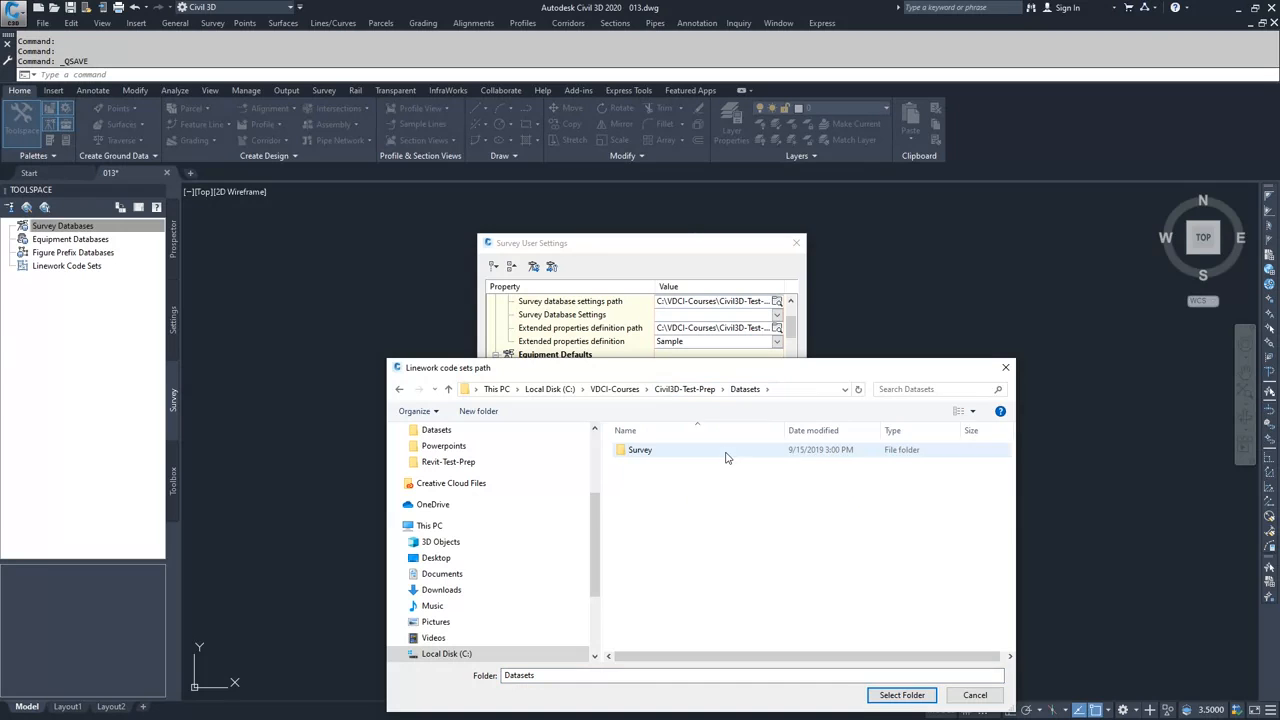
click(641, 452)
click(902, 695)
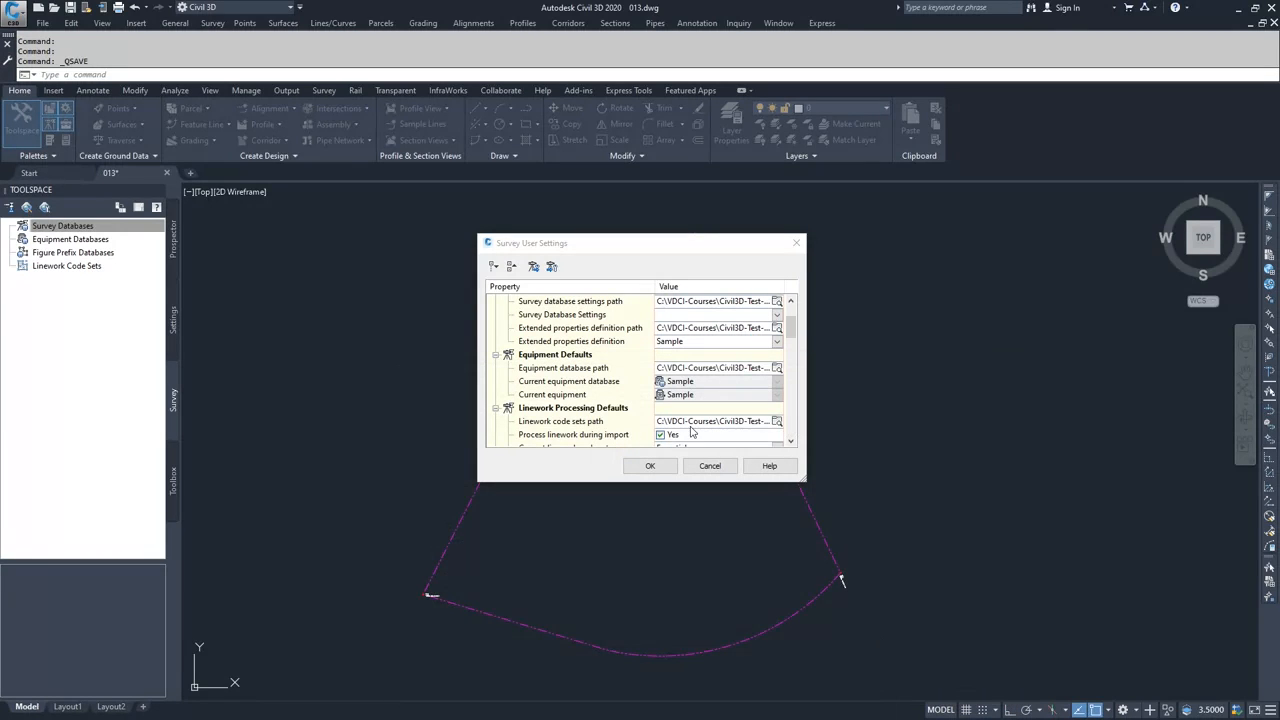
Set the figure prefix database path to the Survey folder inside Civil3D-Test-Prep\Datasets
click(791, 440)
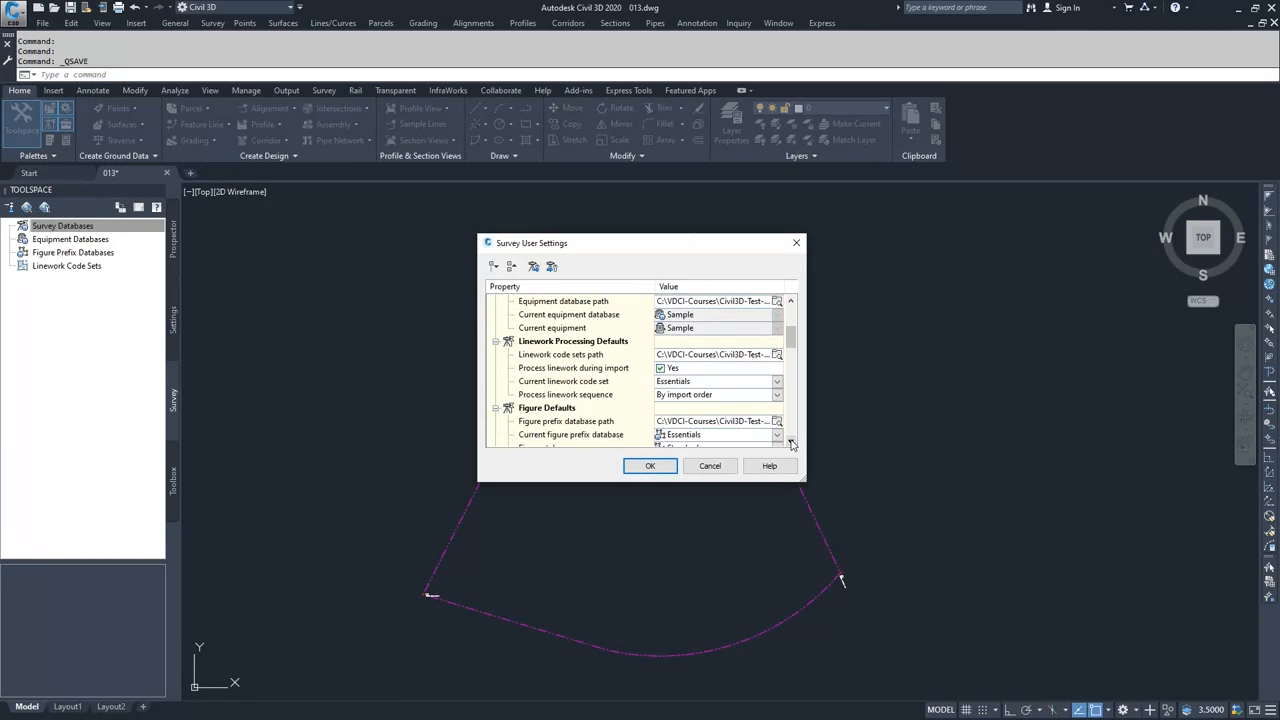
click(778, 424)
click(690, 391)
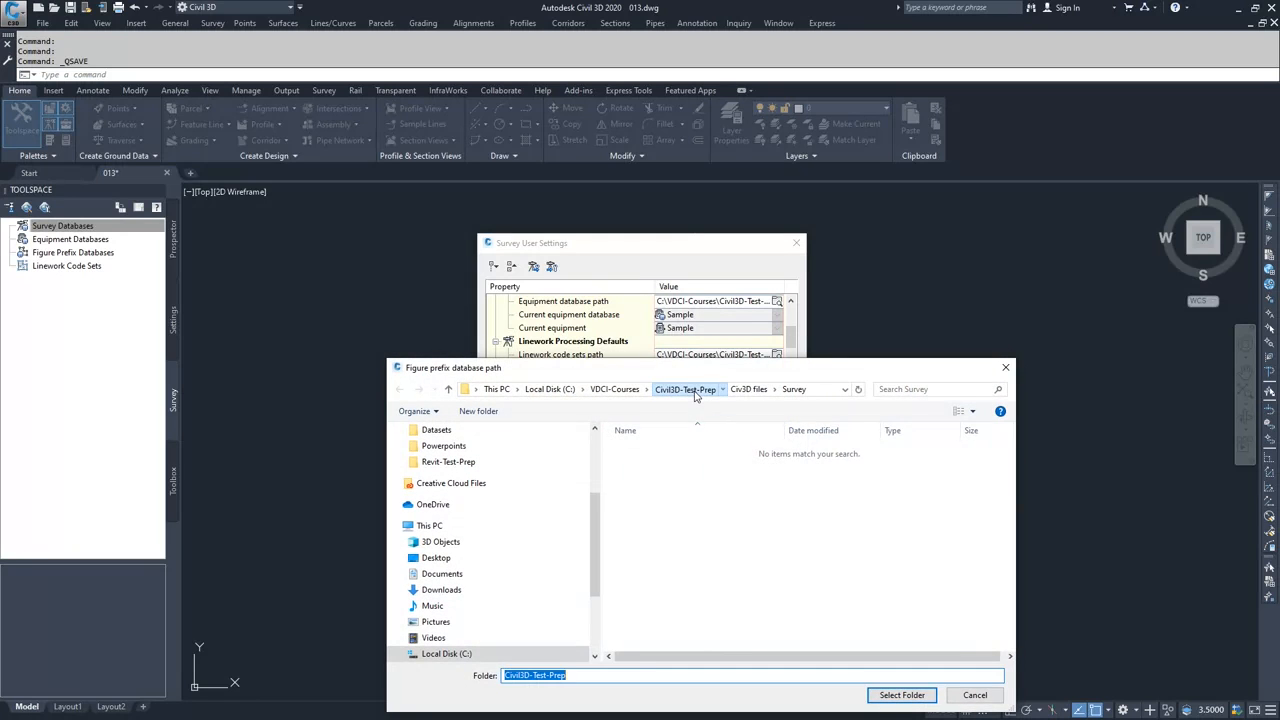
double_click(705, 456)
click(646, 450)
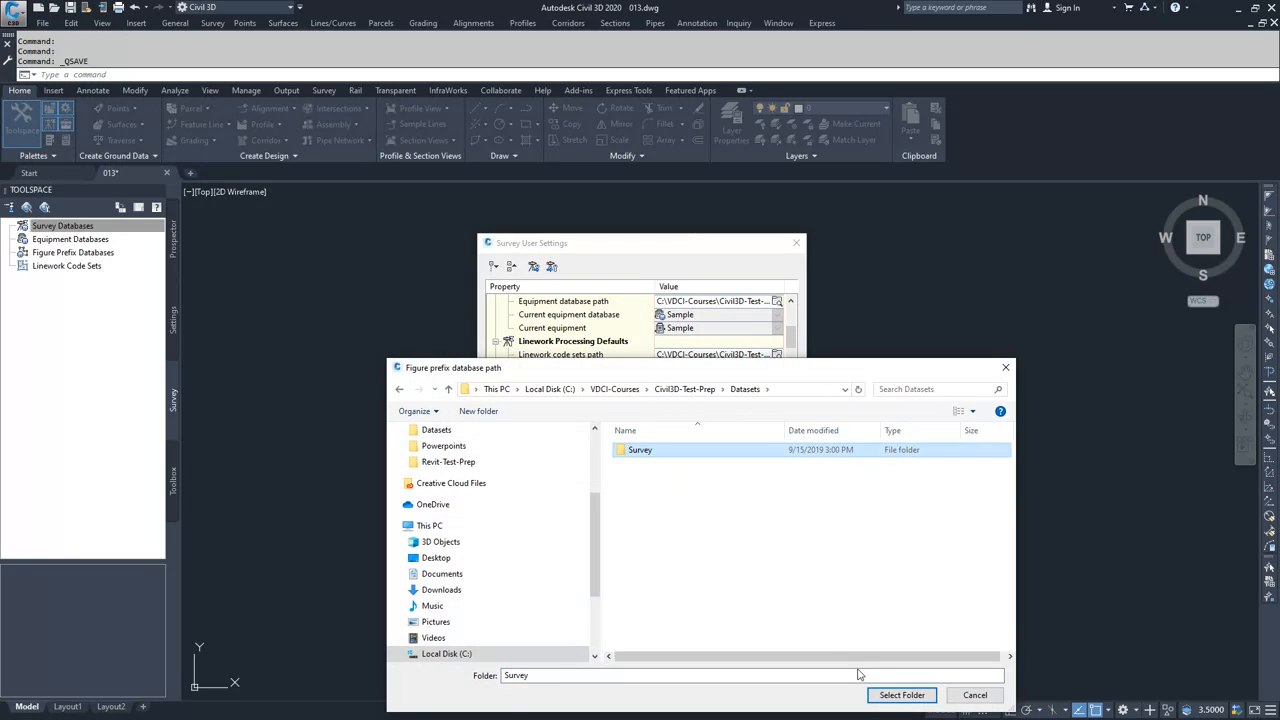
click(880, 696)
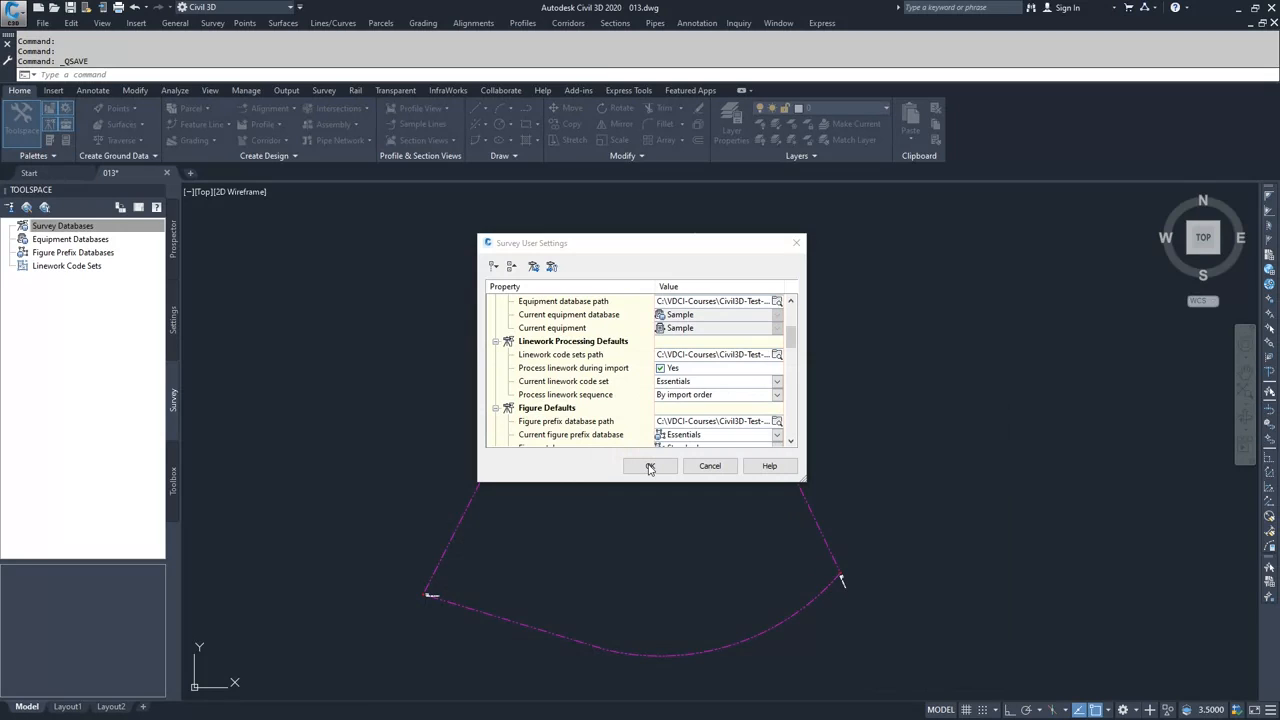
Accept the changed paths in the survey user settings
click(650, 467)
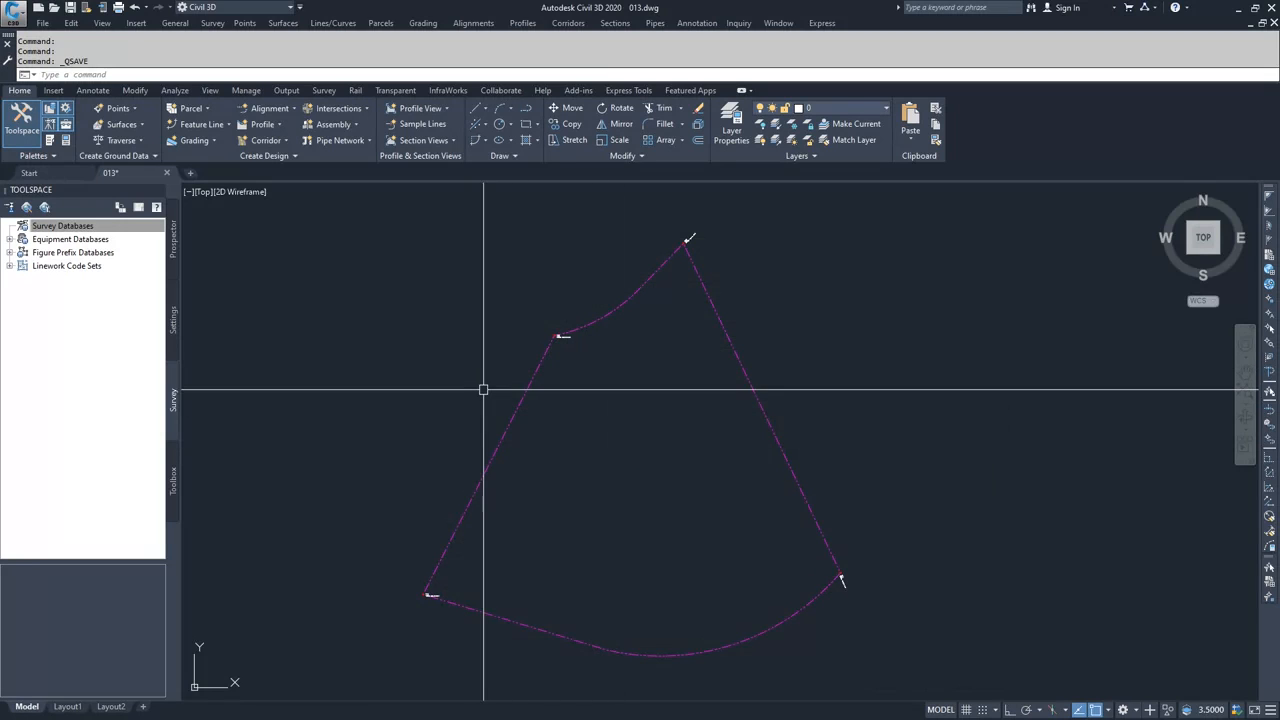
Set the working folder for the survey databases to C:\VDCI-Courses\Civil3D-Test-Prep\Datasets
click(88, 224)
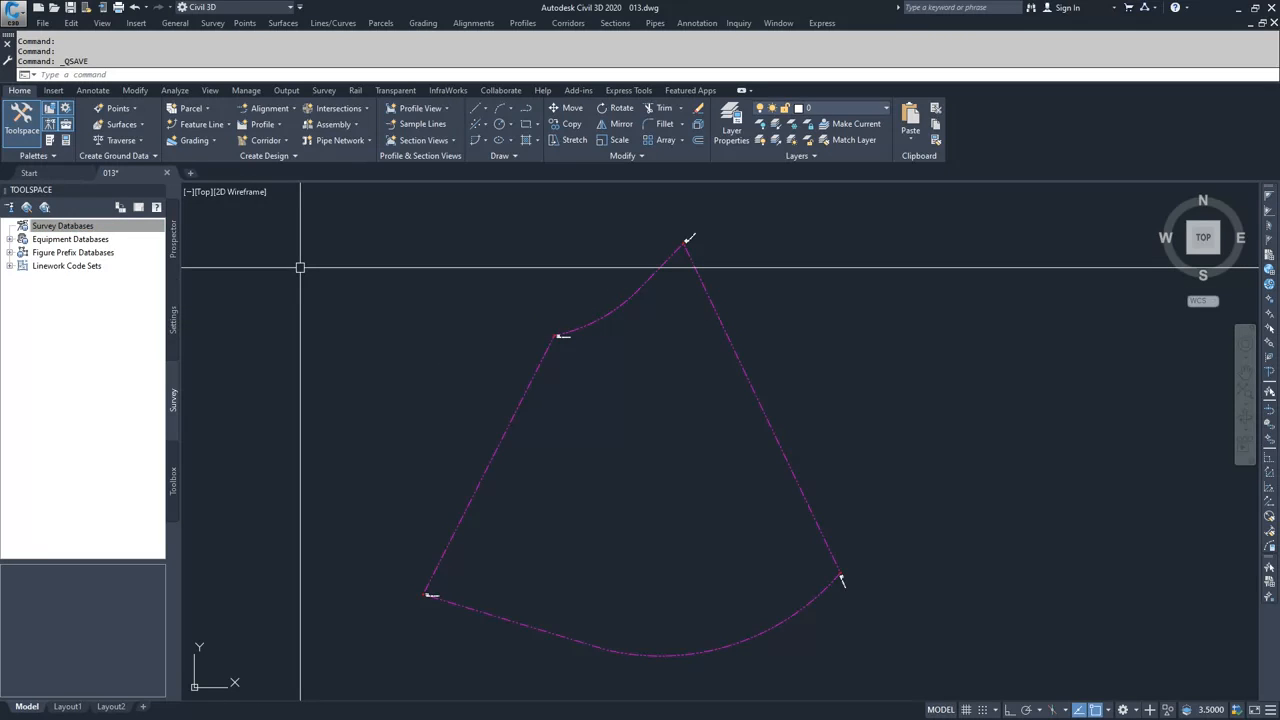
right_click(62, 230)
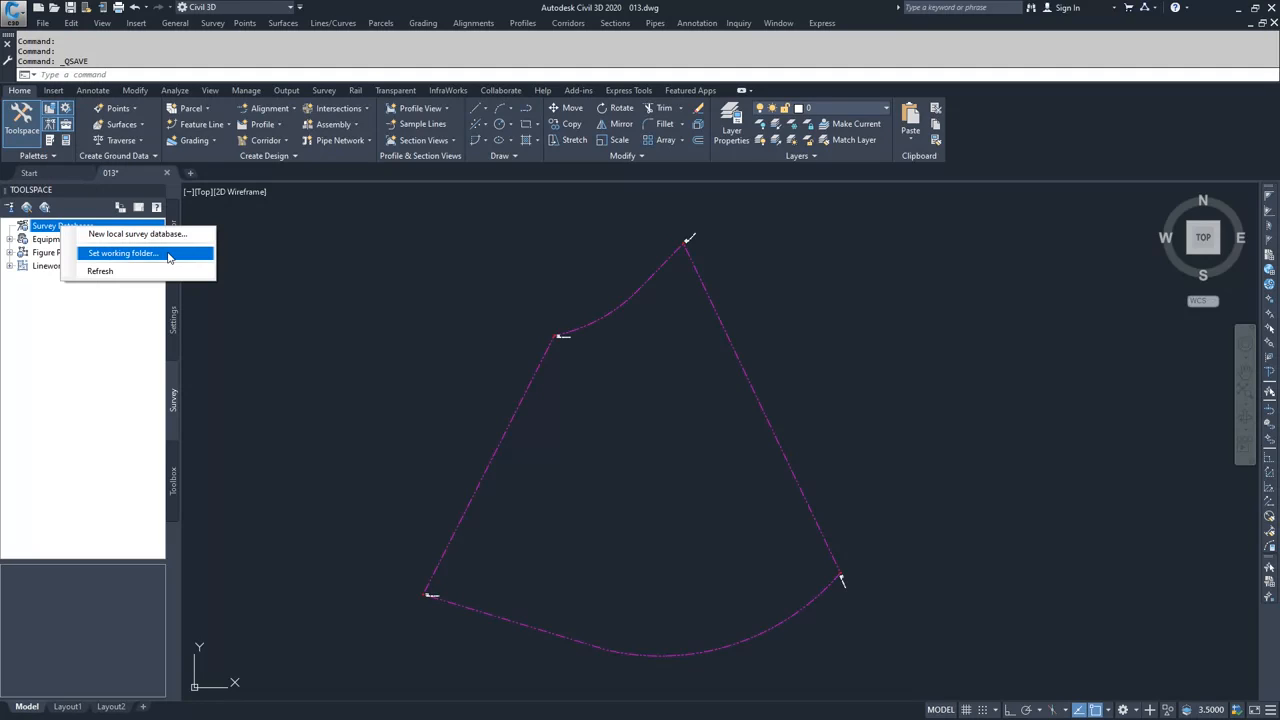
click(168, 258)
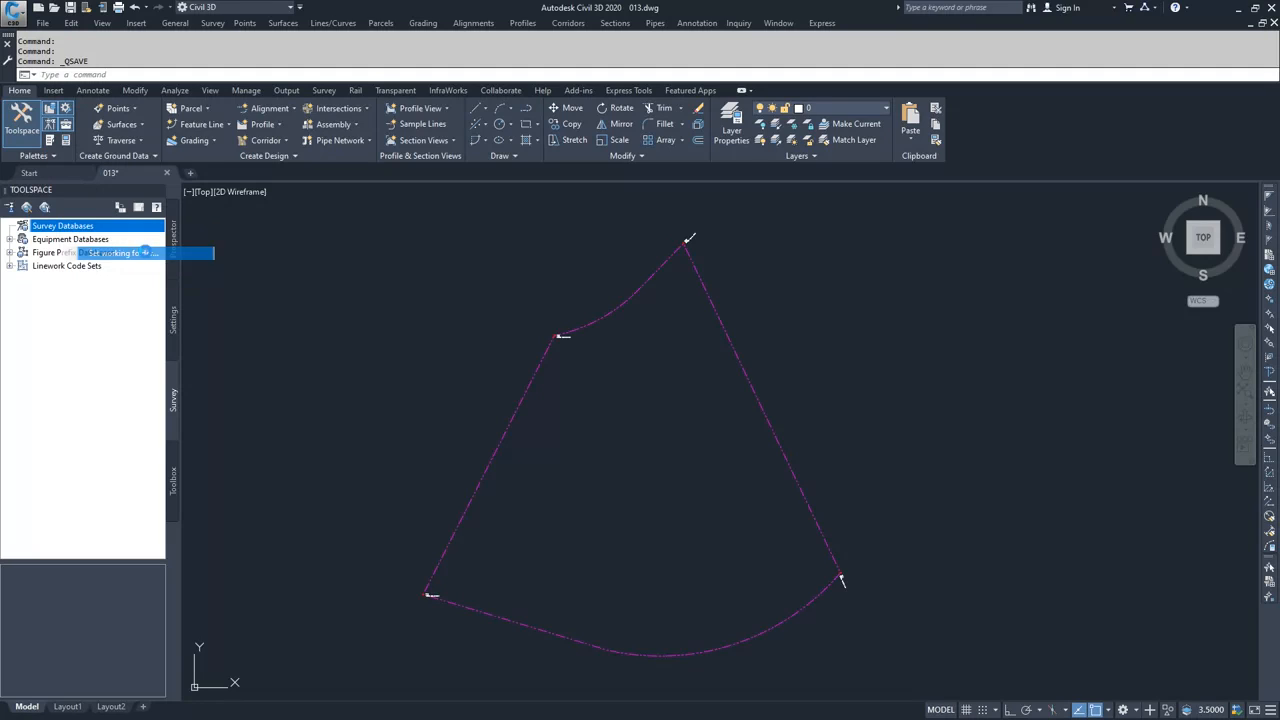
drag(565, 368, 499, 246)
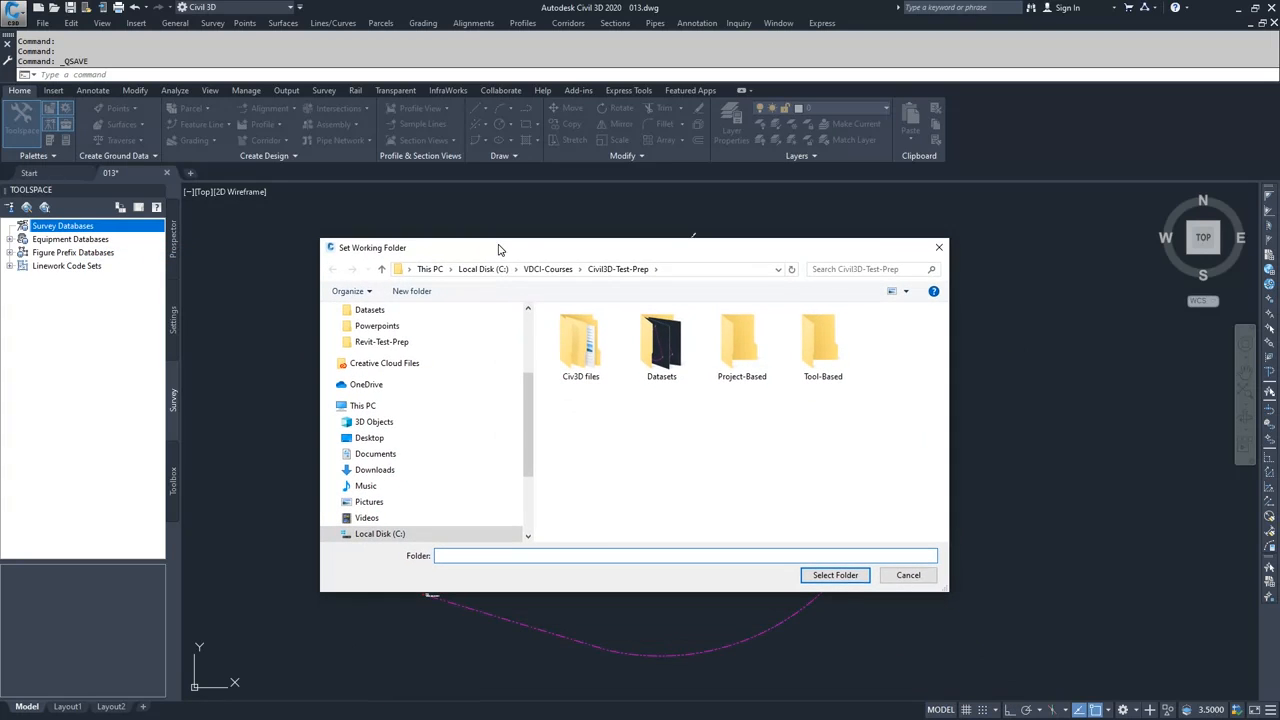
click(678, 348)
double_click(678, 348)
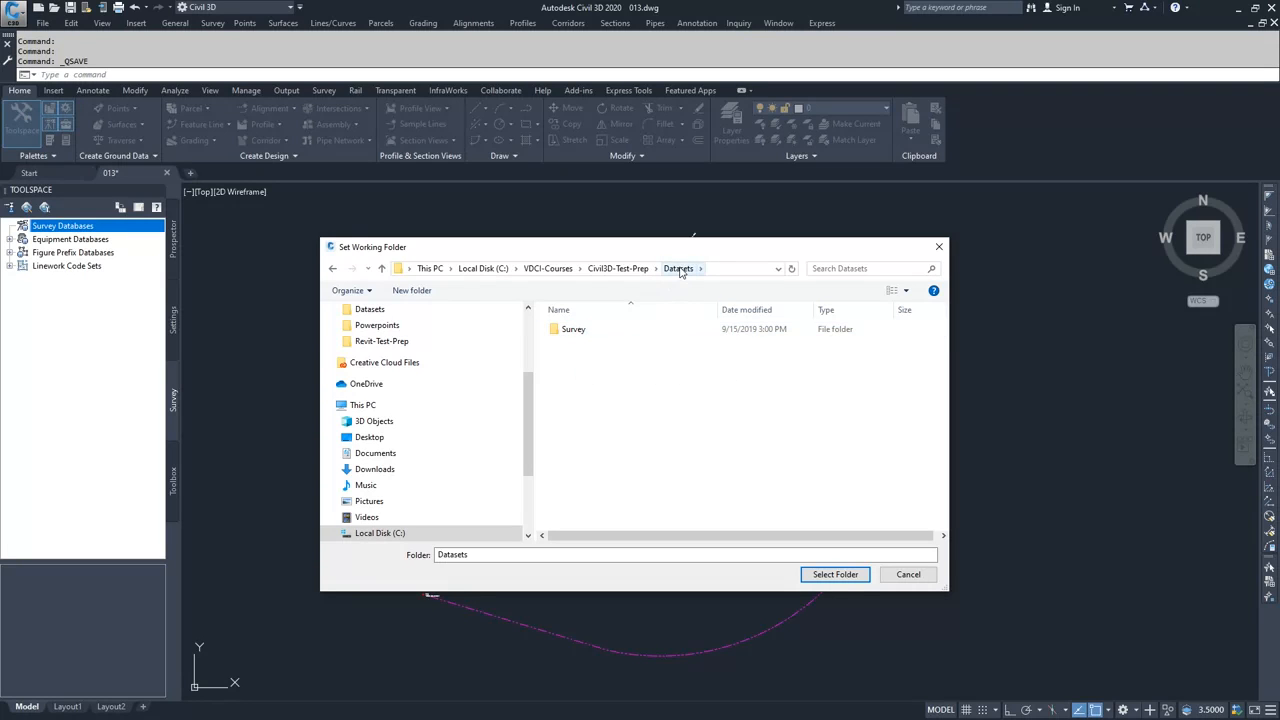
click(843, 578)
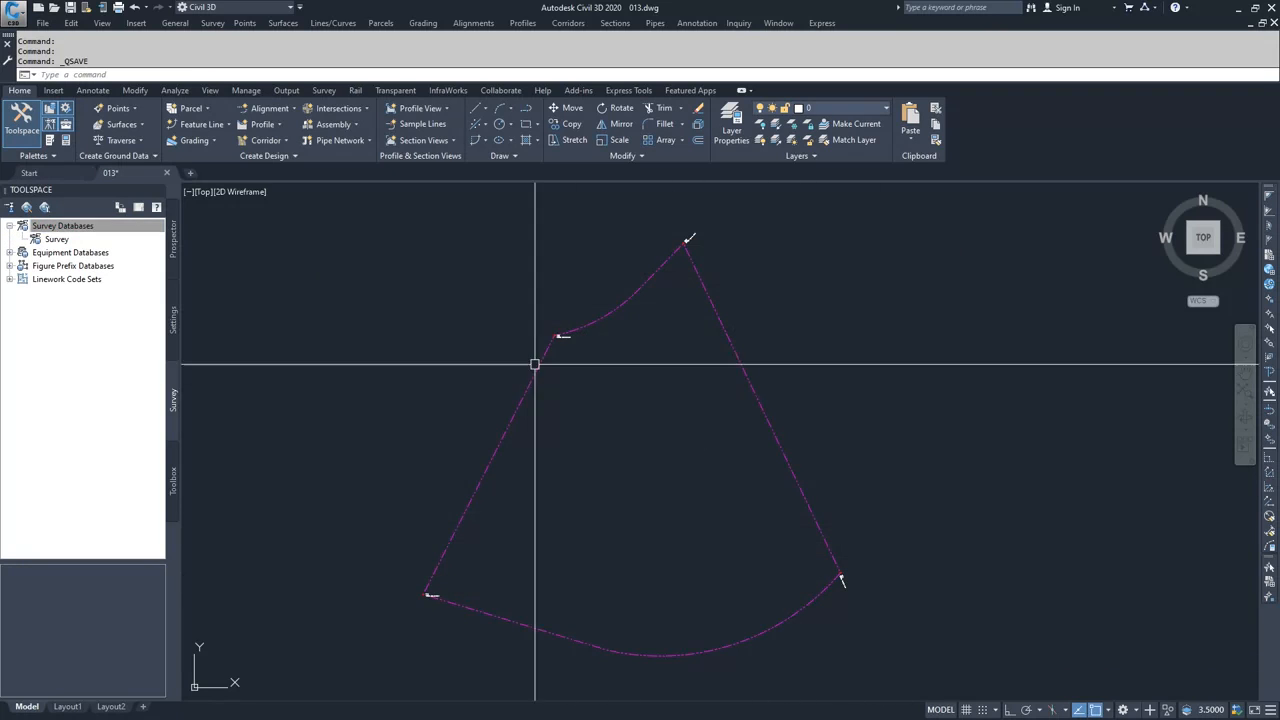